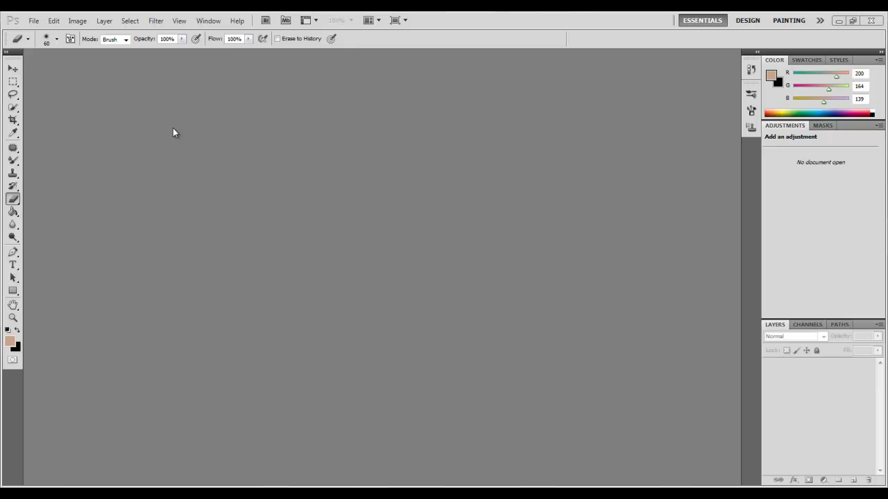
Step: Open Snapshot_003.jpg from the client's folder inside the Clients folder of the Pictures library
click(33, 21)
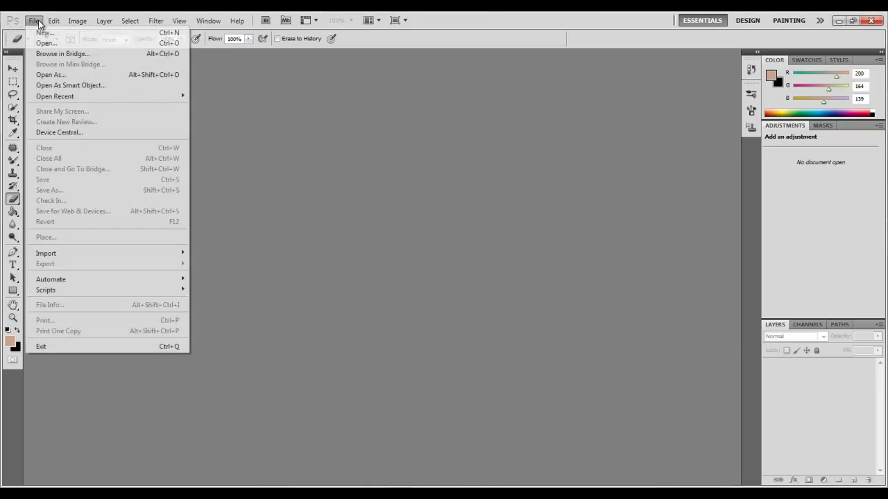
click(44, 43)
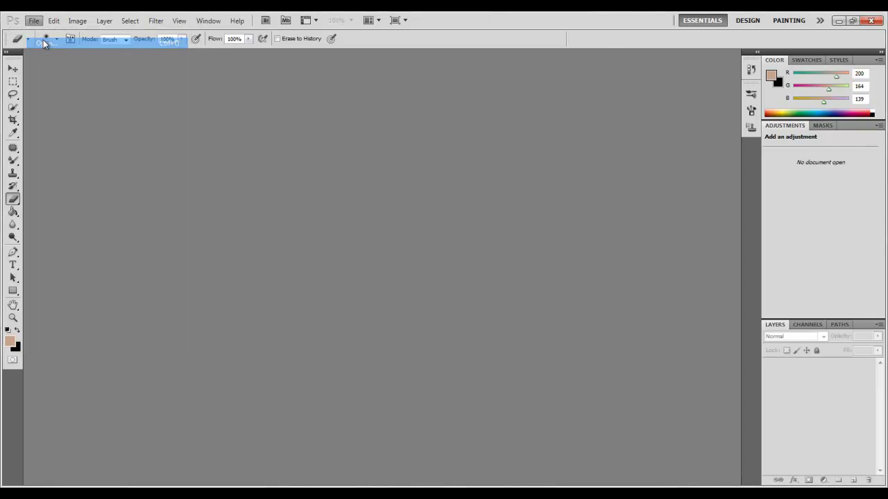
click(329, 180)
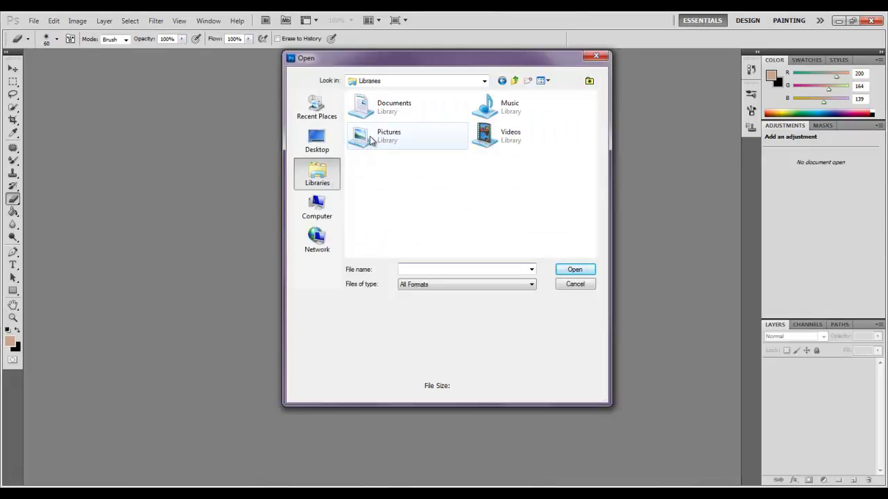
double_click(371, 130)
double_click(557, 144)
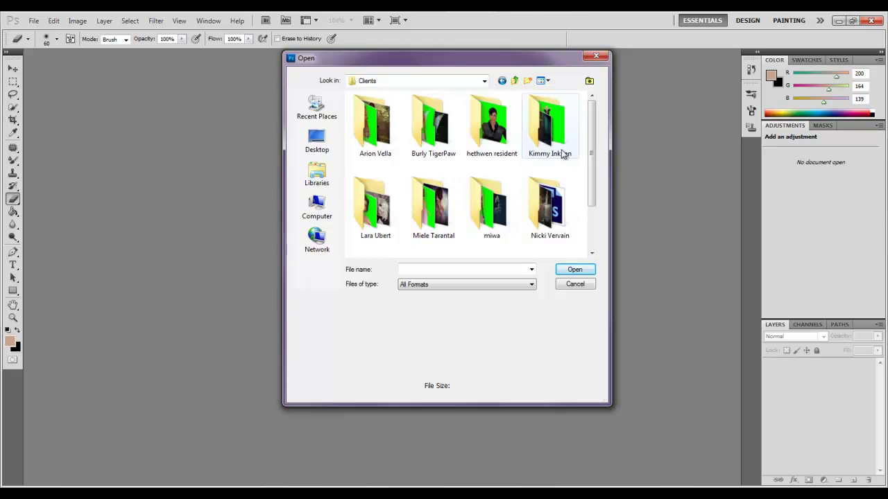
double_click(574, 151)
double_click(421, 208)
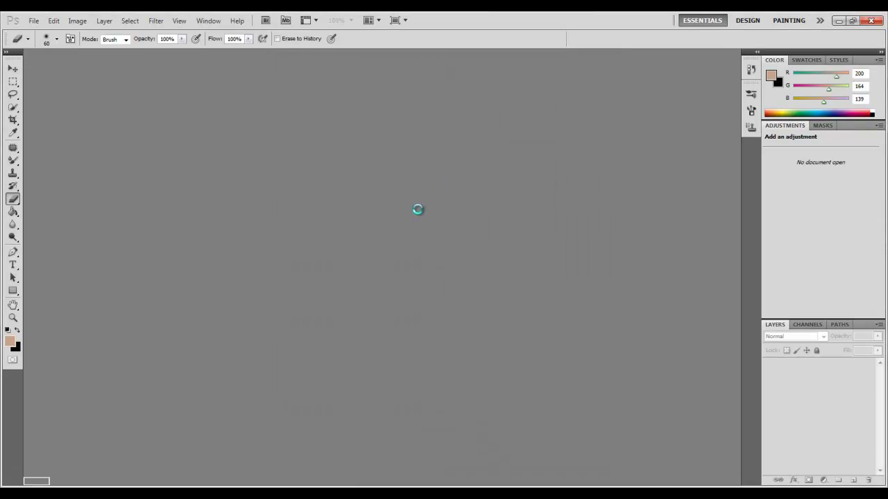
Step: Erase the green backdrop around the model and the green area between her raised arm and head with the Magic Eraser
scroll(413, 243, up, 3)
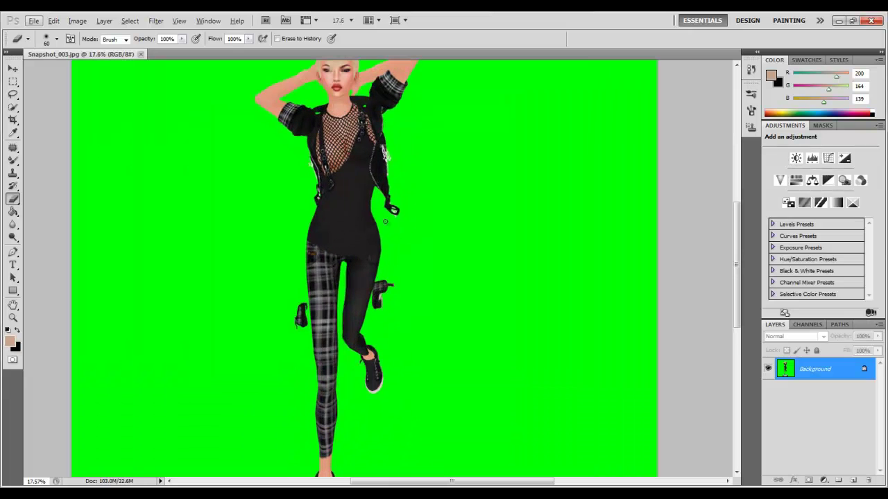
scroll(397, 251, down, 2)
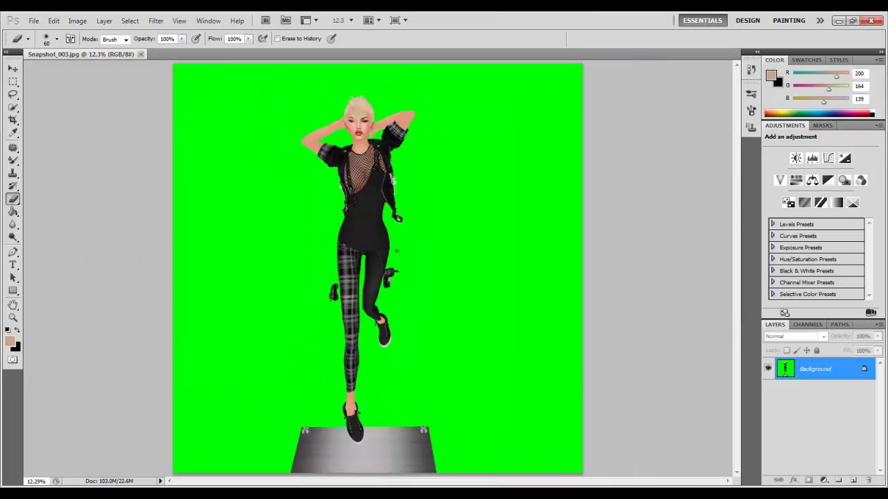
mouse_move(10, 201)
mouse_down()
mouse_move(60, 230)
mouse_move(59, 220)
mouse_up()
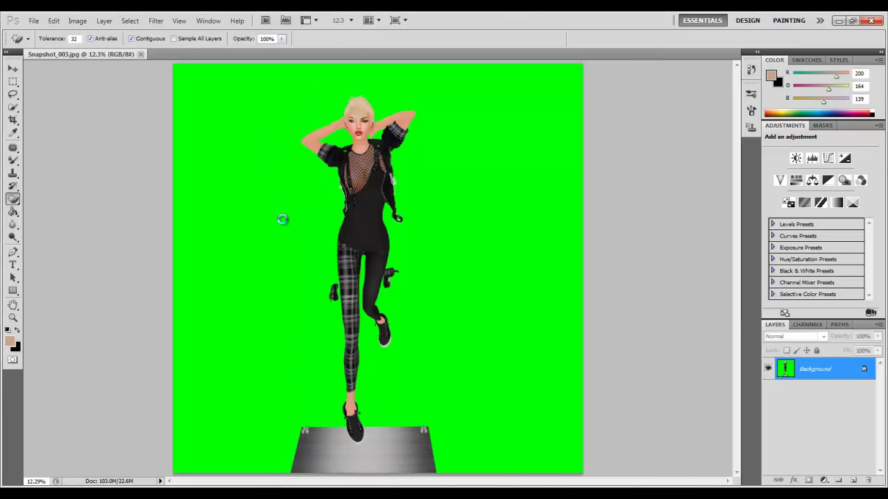
click(289, 236)
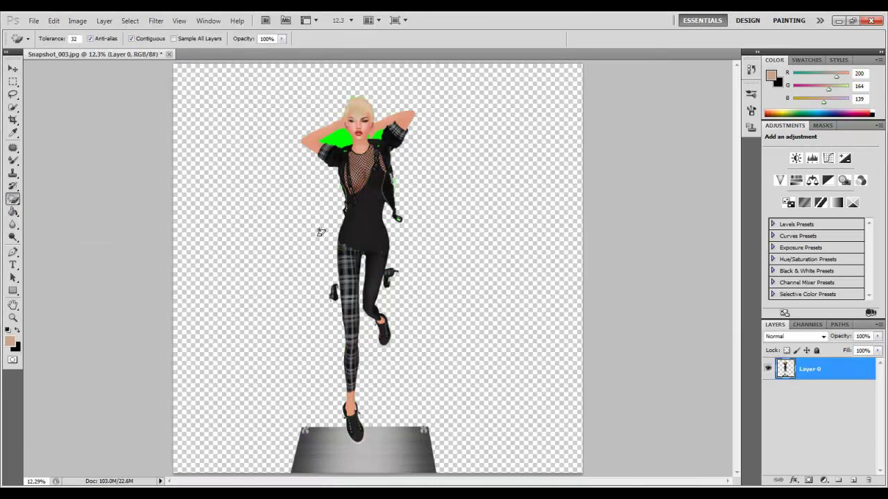
click(341, 133)
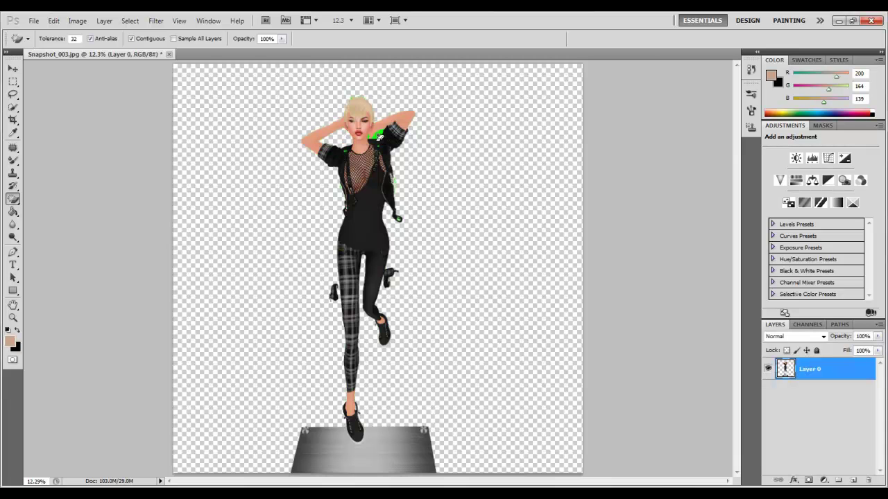
Step: Erase the leftover green patches beside the neck and in the two gaps at the jacket's shoulders
scroll(377, 139, up, 10)
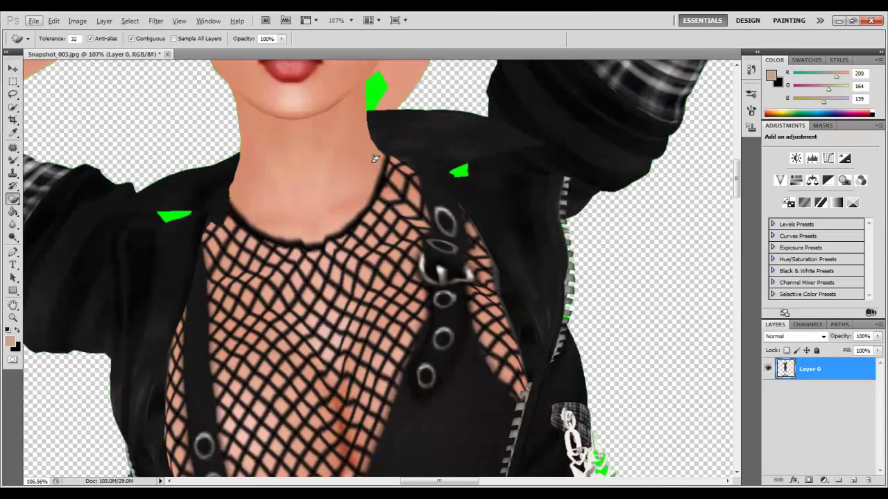
scroll(375, 159, up, 2)
click(368, 132)
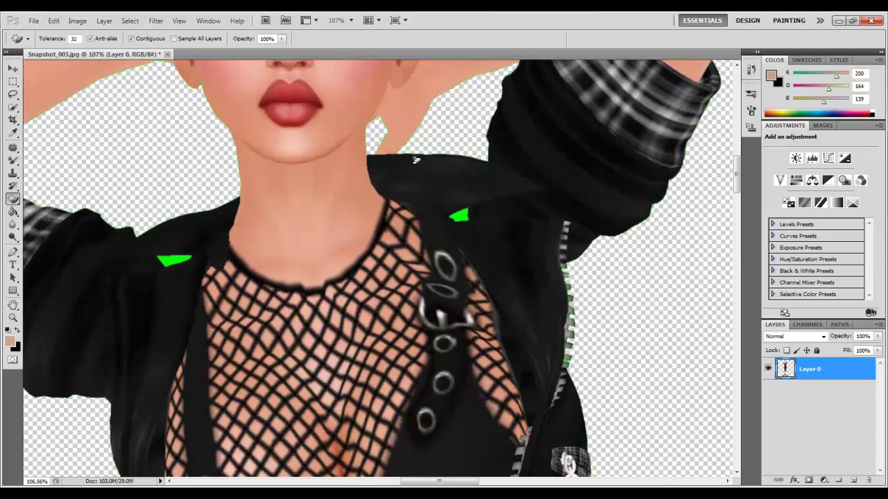
click(465, 217)
click(171, 262)
Step: Erase the remaining green patches between the hair spikes along the top of the head
scroll(262, 232, down, 5)
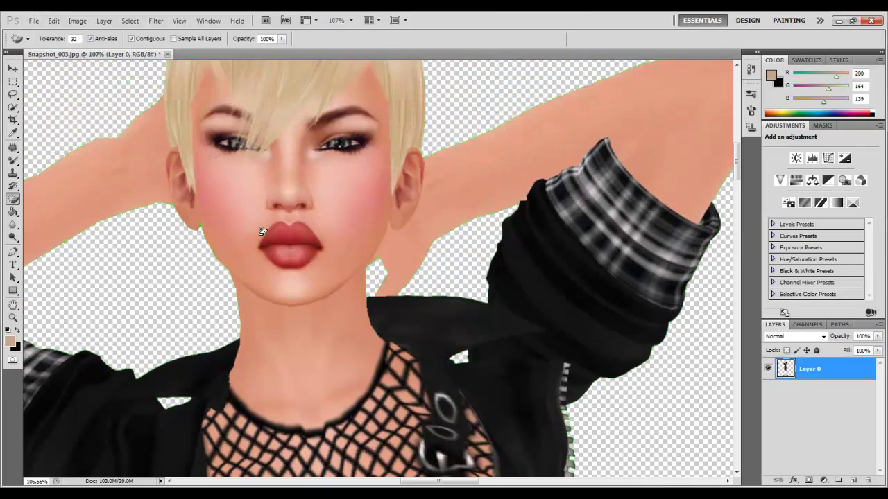
scroll(236, 137, up, 6)
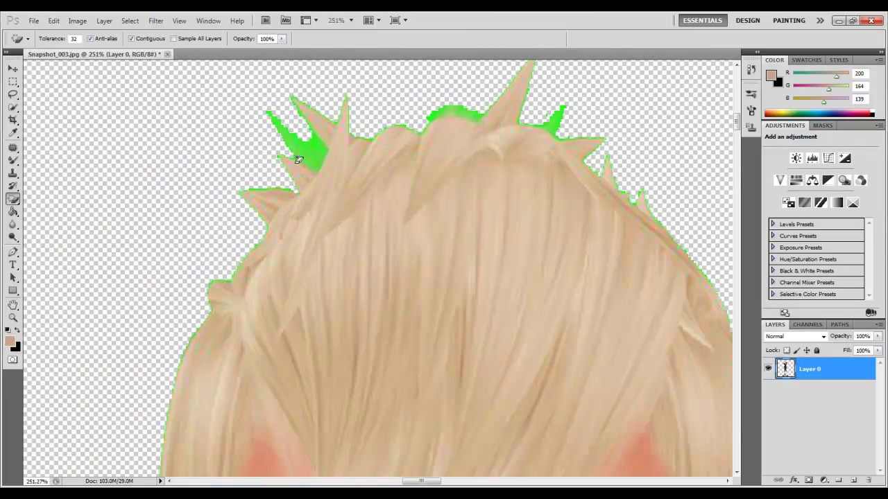
click(307, 152)
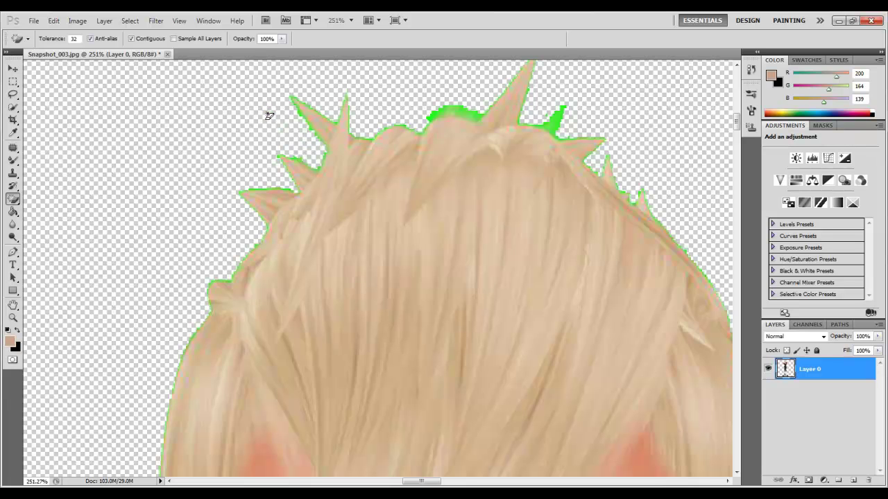
click(445, 113)
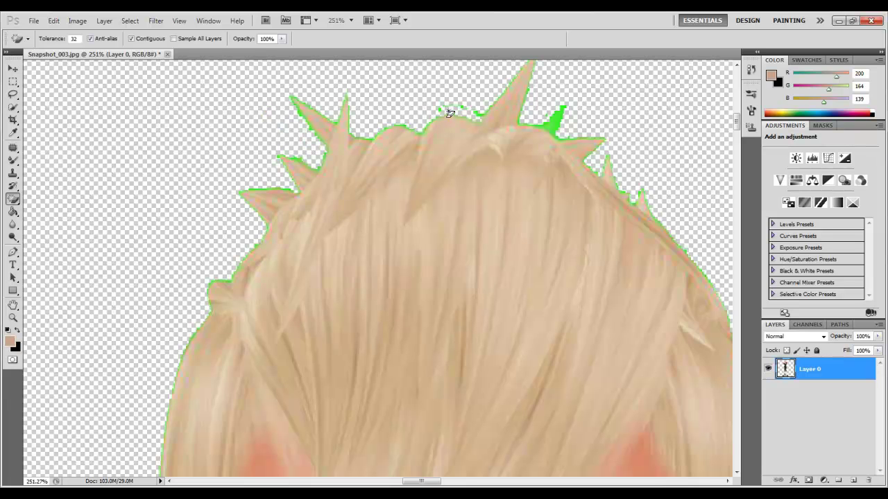
click(468, 112)
click(549, 122)
click(561, 113)
Step: Erase the green areas inside both openings of the black buckle hanging from the jacket's lower corner
scroll(494, 148, down, 5)
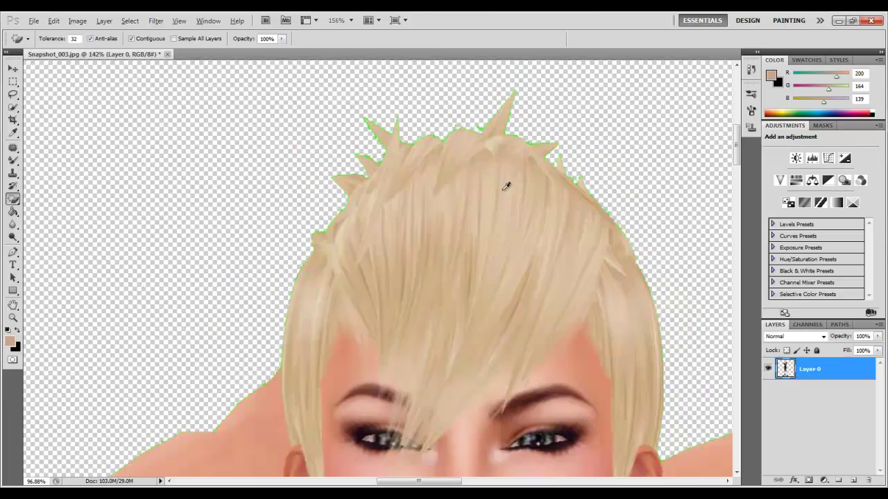
scroll(457, 222, down, 5)
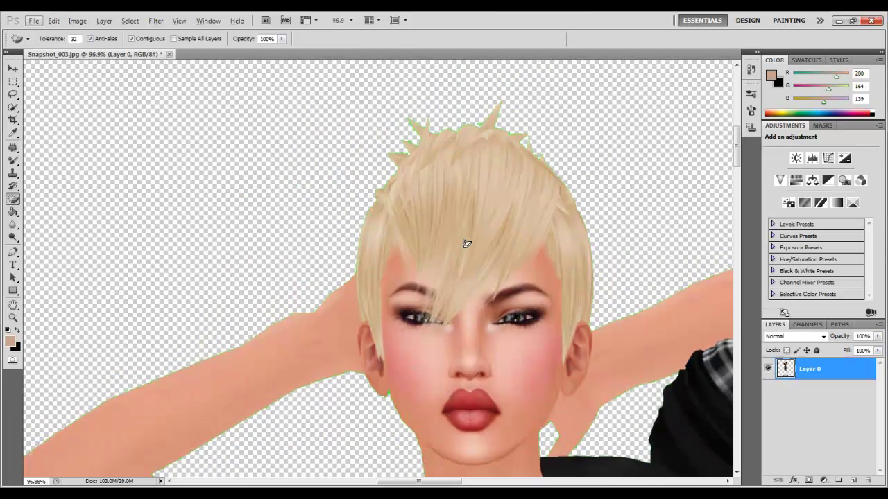
scroll(461, 257, down, 4)
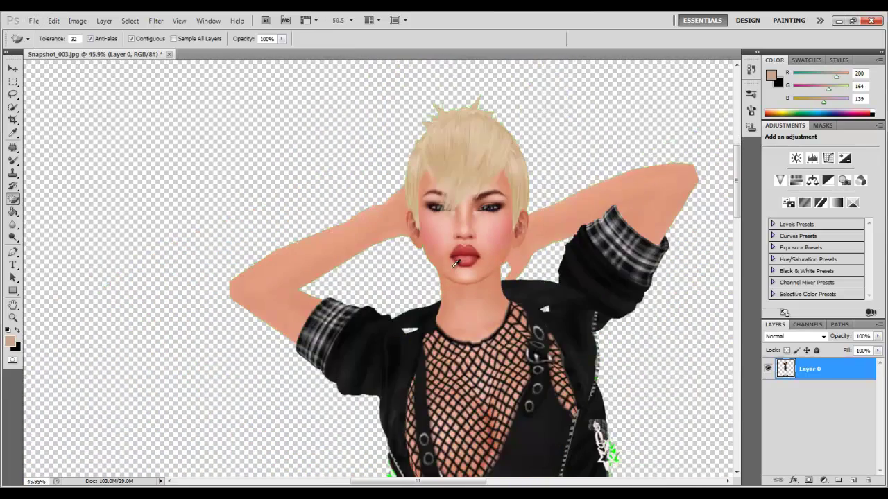
scroll(463, 292, down, 5)
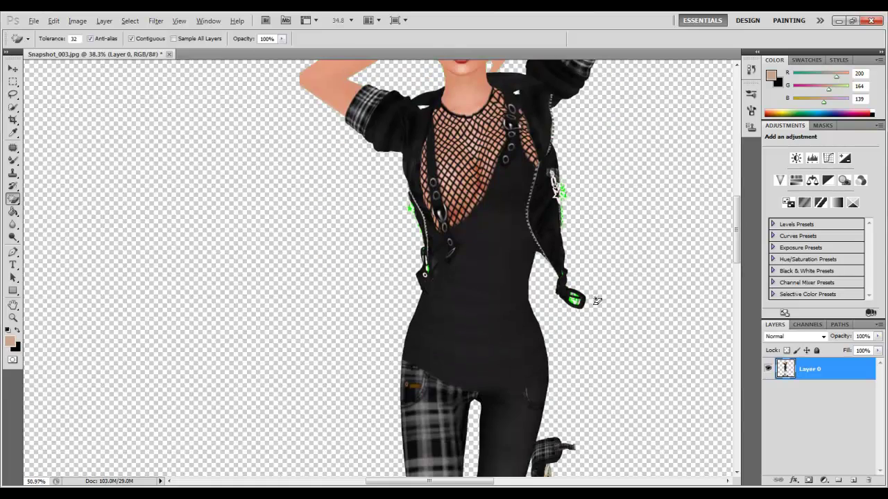
scroll(594, 298, up, 11)
scroll(485, 323, up, 1)
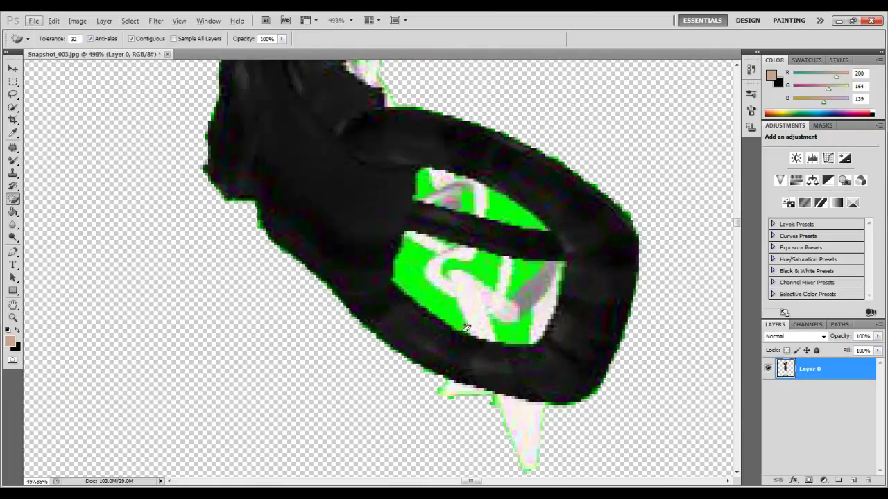
click(407, 278)
click(511, 326)
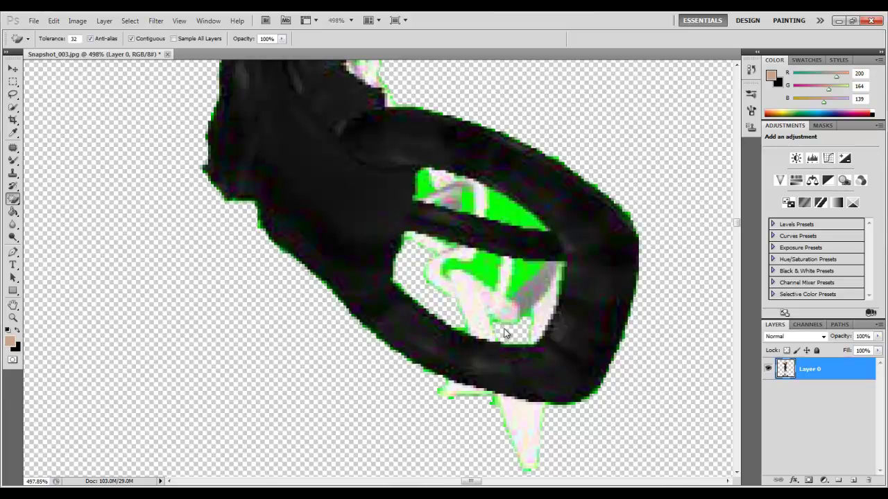
click(490, 263)
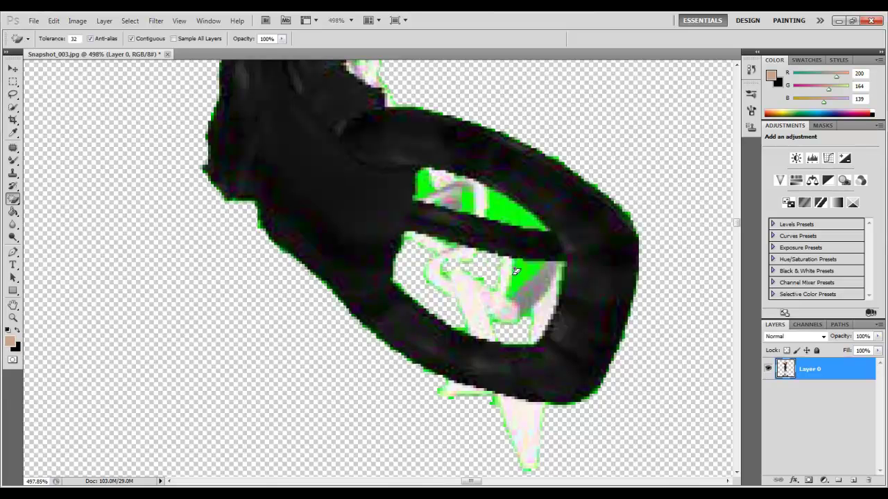
click(499, 216)
click(460, 198)
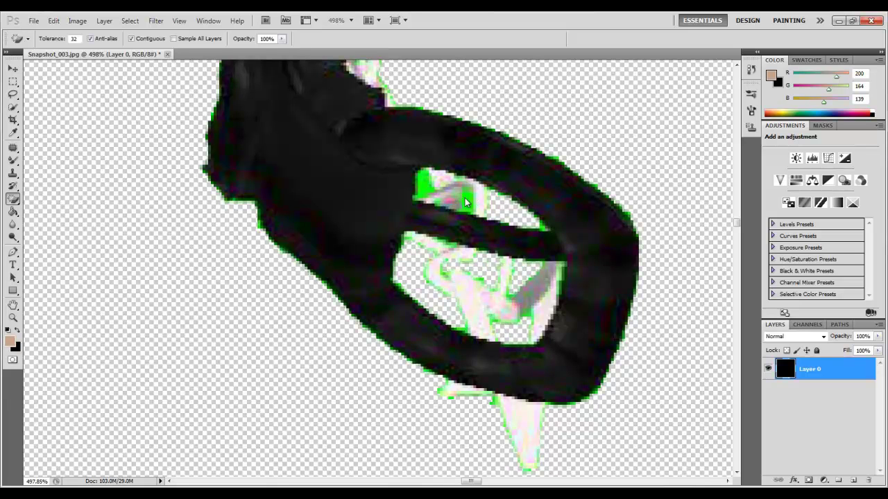
click(422, 185)
Step: Erase the narrow green sliver in the gap of the twisted strap above the buckle
scroll(421, 185, down, 6)
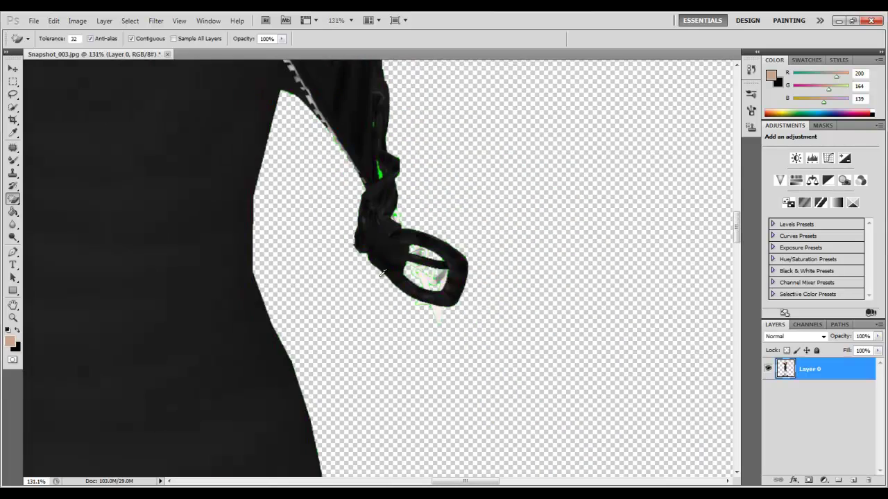
scroll(353, 181, up, 6)
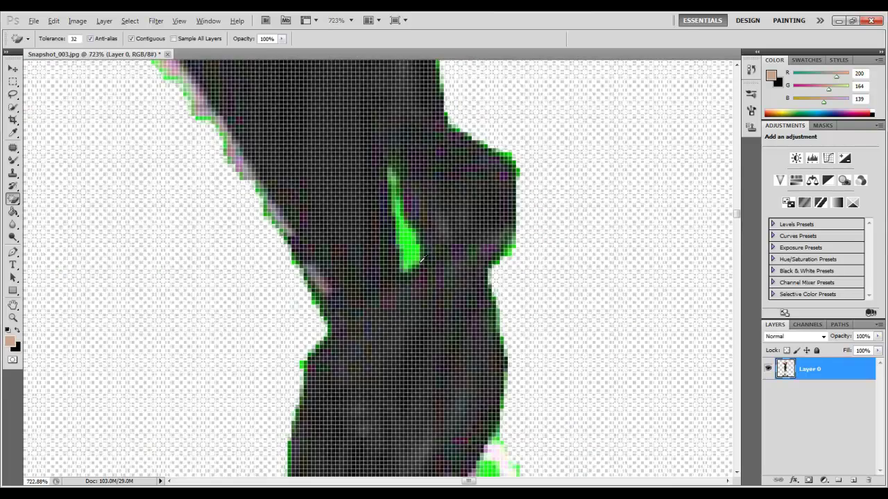
click(409, 244)
click(393, 208)
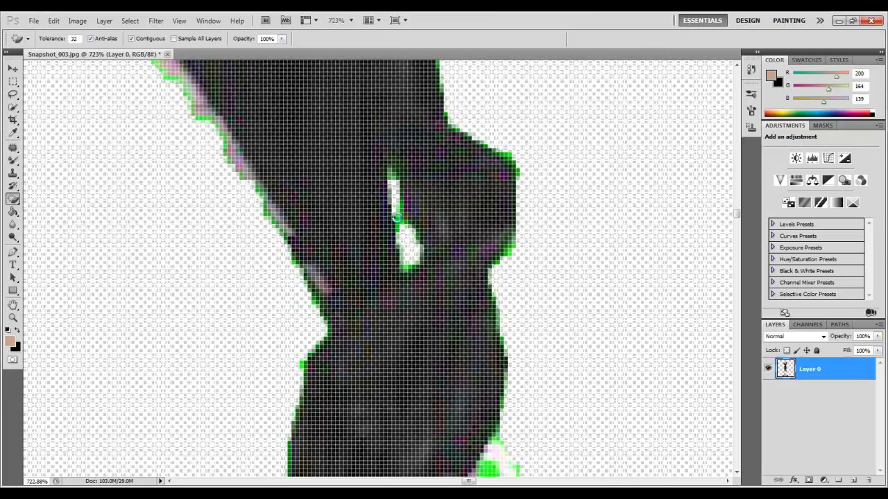
Step: Erase the green inside and between the links of the chain hanging along the jacket's outer edge, up to the star pendants
scroll(399, 217, down, 6)
scroll(383, 238, up, 4)
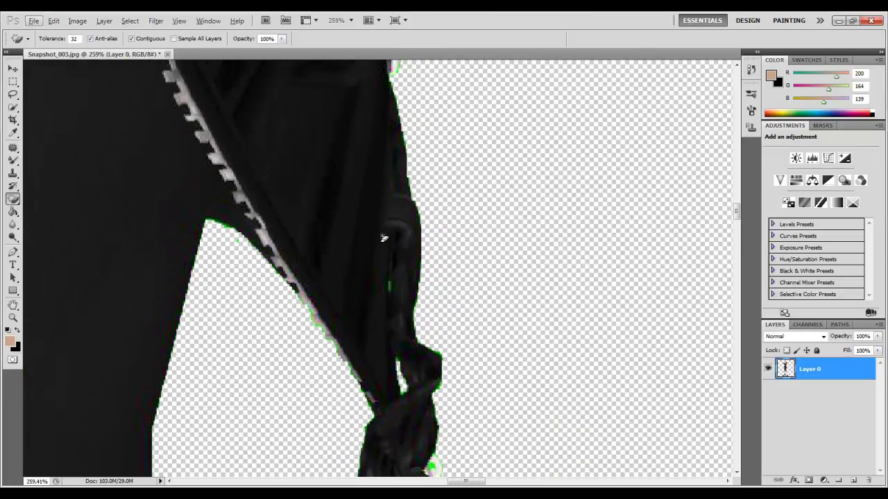
scroll(382, 238, up, 3)
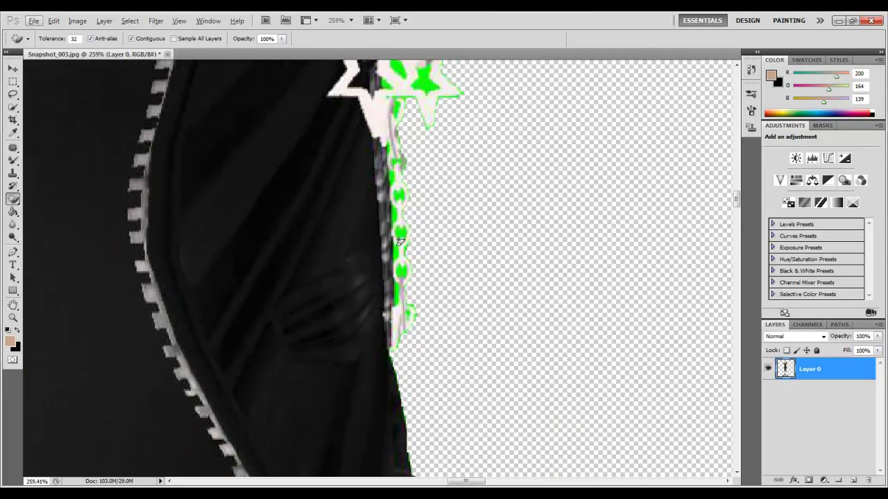
scroll(402, 284, up, 2)
click(389, 303)
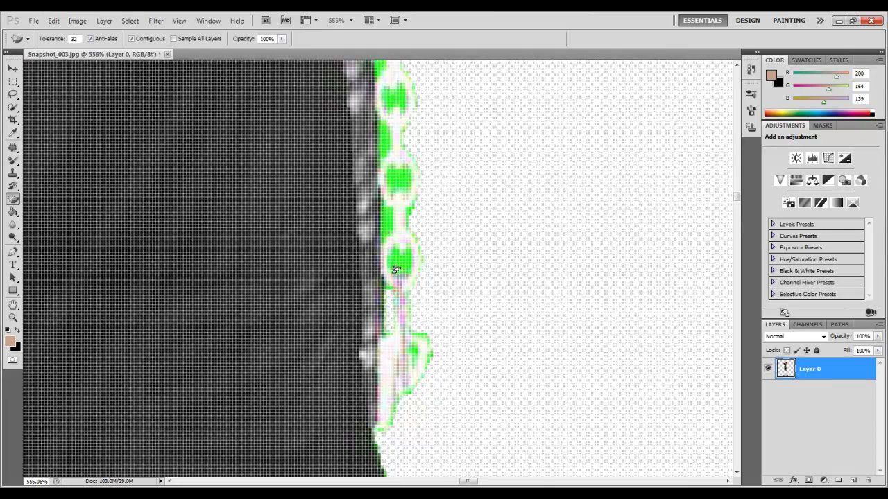
click(396, 259)
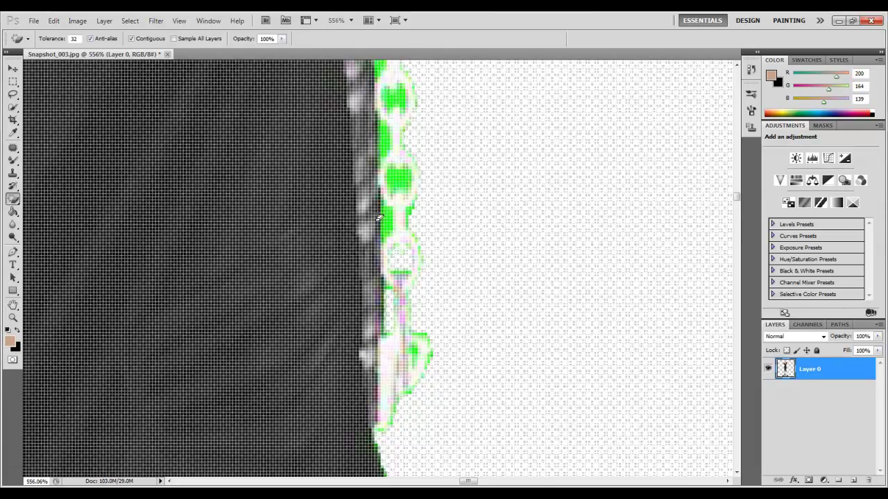
click(387, 220)
click(399, 182)
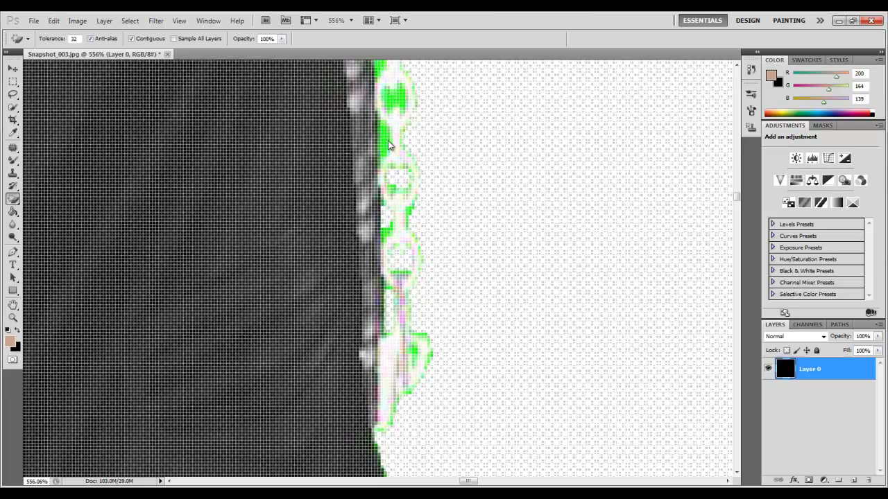
click(400, 102)
scroll(395, 111, up, 3)
click(383, 141)
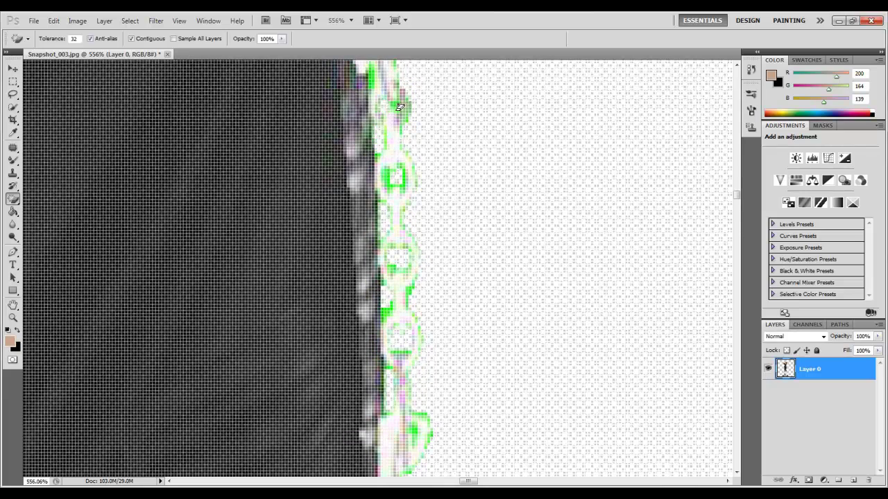
scroll(390, 139, up, 3)
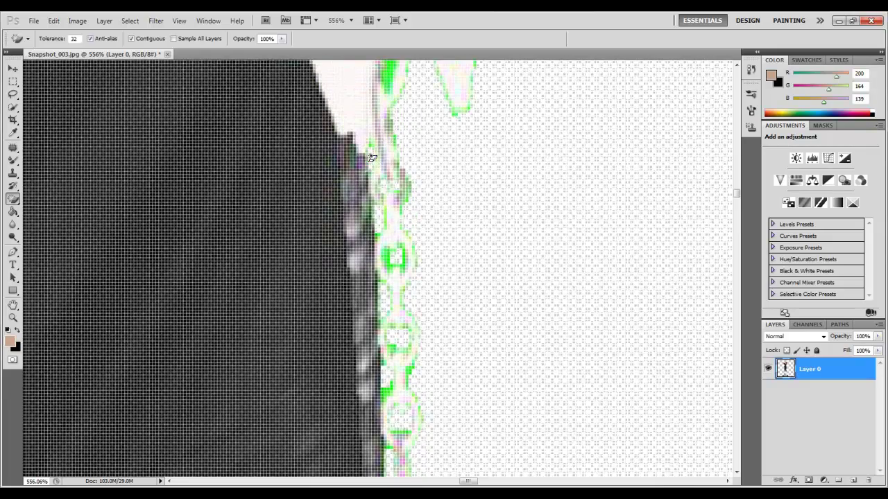
scroll(372, 158, up, 4)
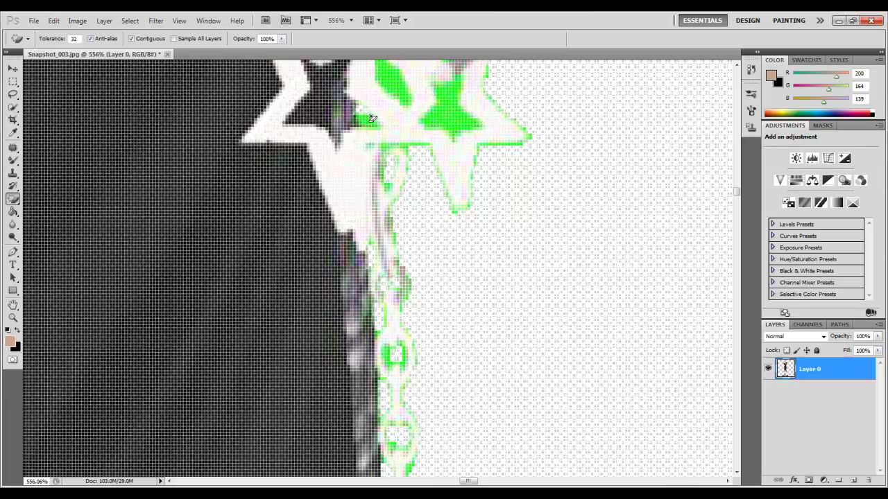
Step: Erase the green inside the outer star pendant and in the gaps between the two lowest star pendants
click(402, 93)
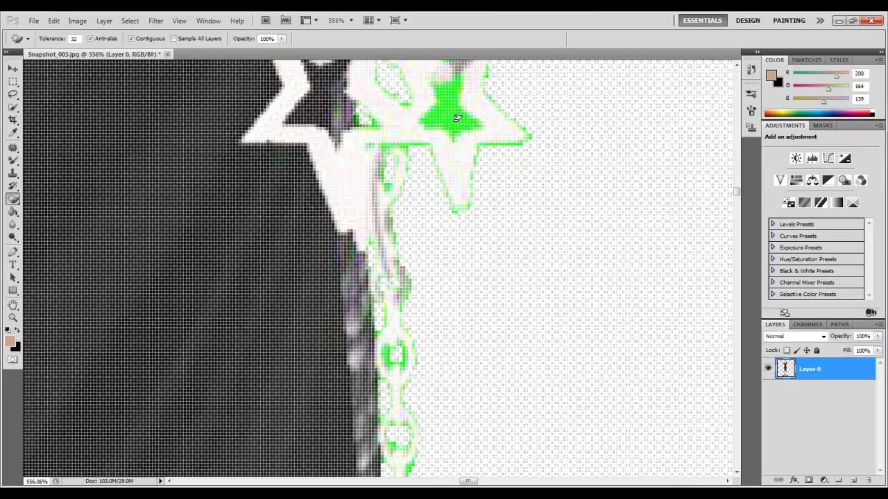
click(458, 118)
scroll(441, 132, up, 2)
scroll(441, 133, up, 4)
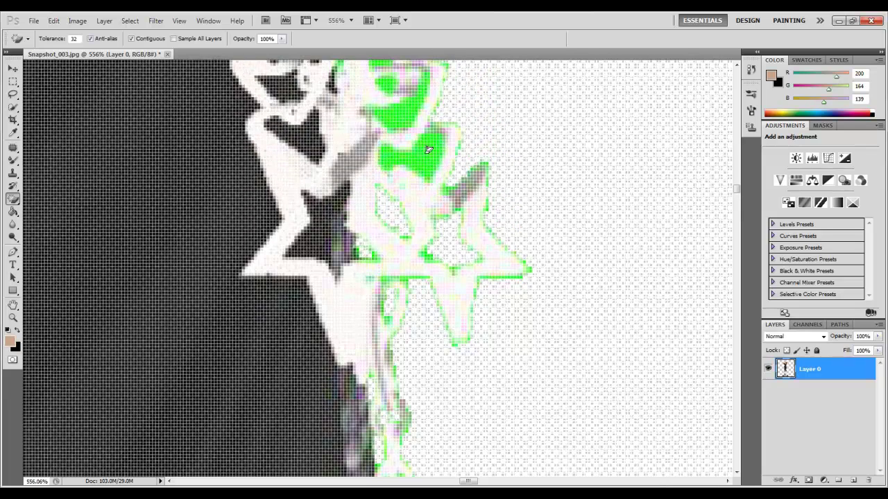
Step: Erase the green in the openings of the charms above the outer star pendant, up to the oval chain link
click(402, 158)
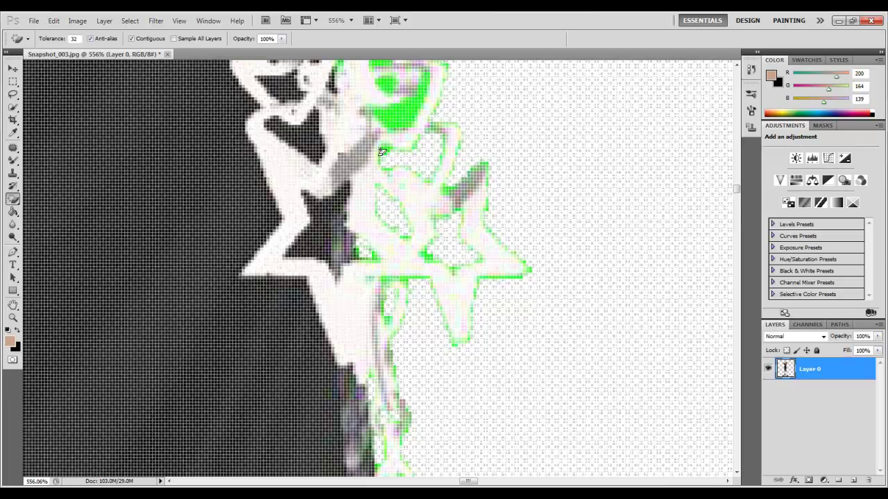
click(394, 118)
scroll(396, 154, up, 4)
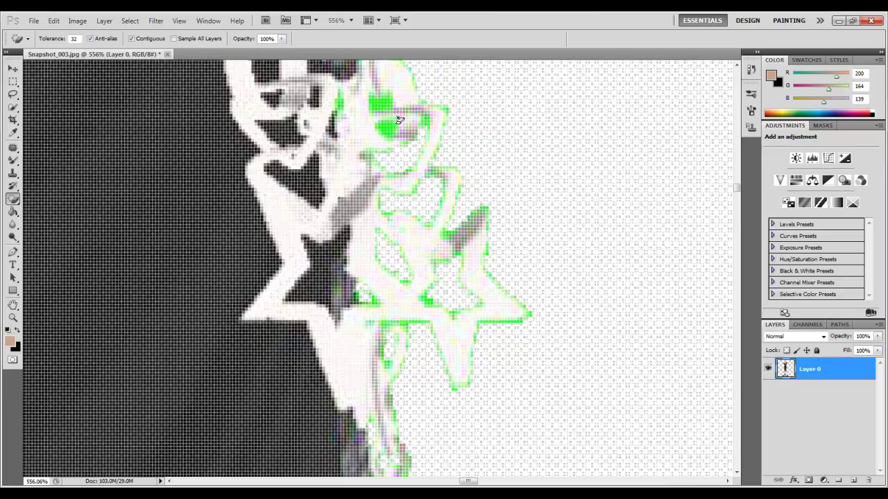
click(380, 142)
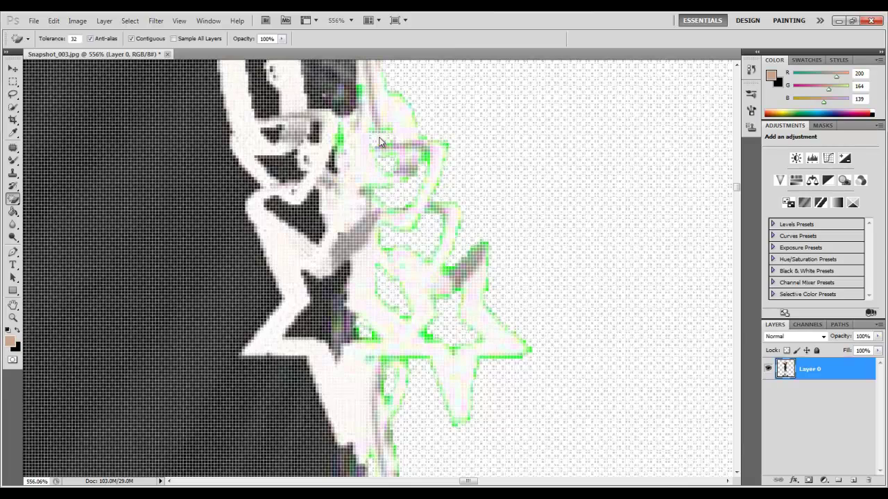
click(342, 143)
scroll(361, 153, up, 5)
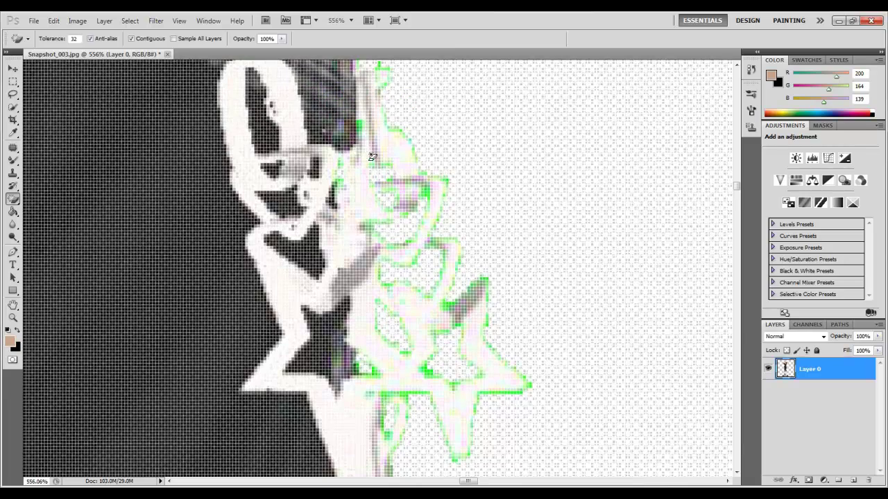
Step: Erase the green patch between the two lowest outward-facing zipper teeth on the jacket edge above the star charms
scroll(379, 167, down, 15)
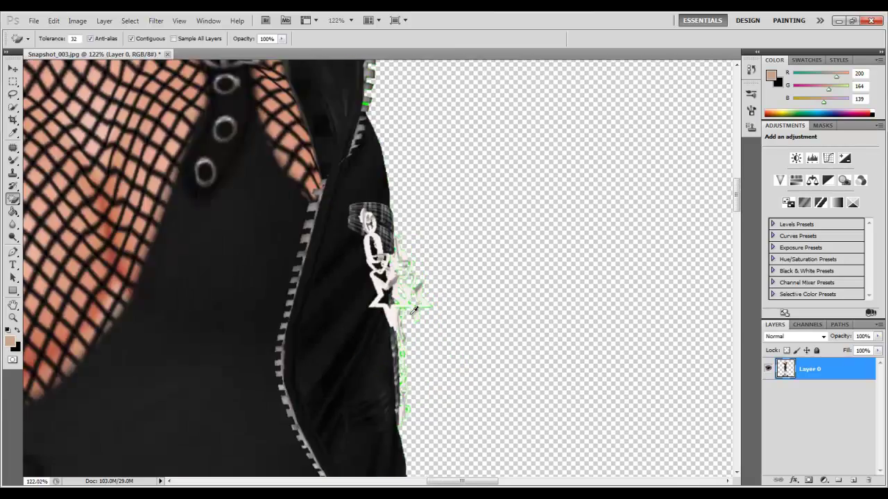
scroll(394, 273, up, 12)
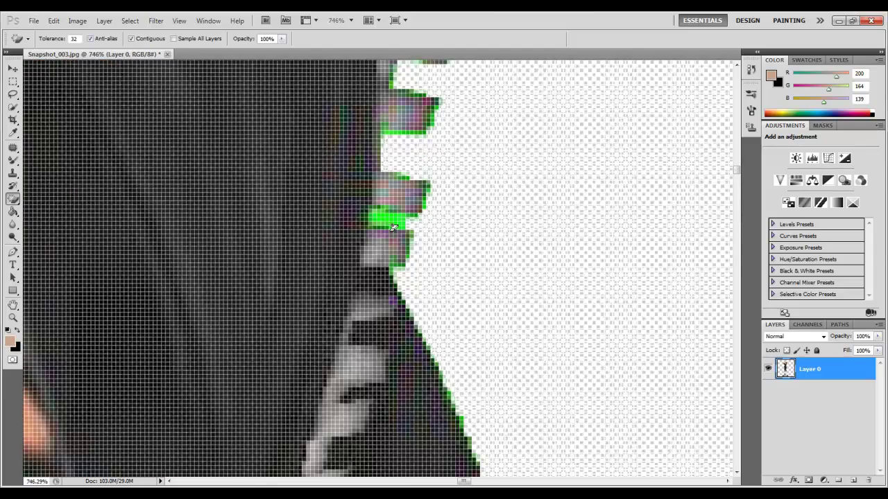
click(393, 228)
scroll(347, 250, down, 12)
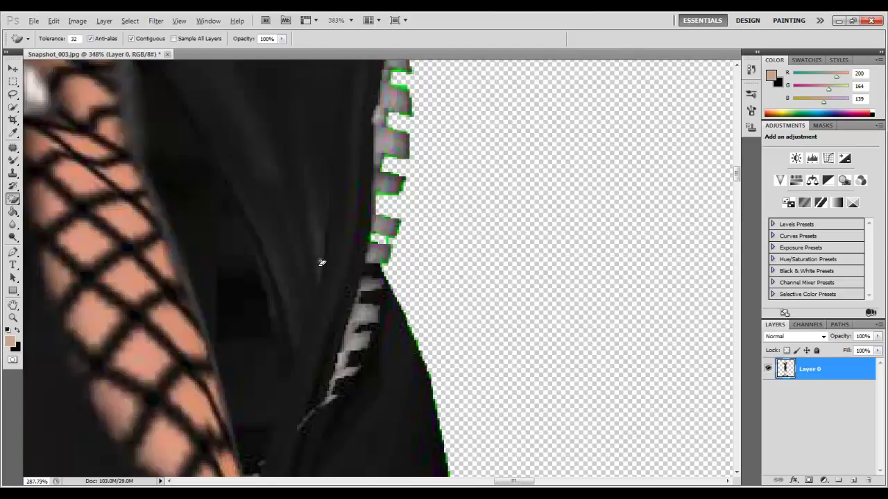
Step: Erase the green inside the star pendant on the opposite jacket edge and in the gaps between it and the jacket
scroll(302, 274, down, 3)
scroll(141, 337, up, 14)
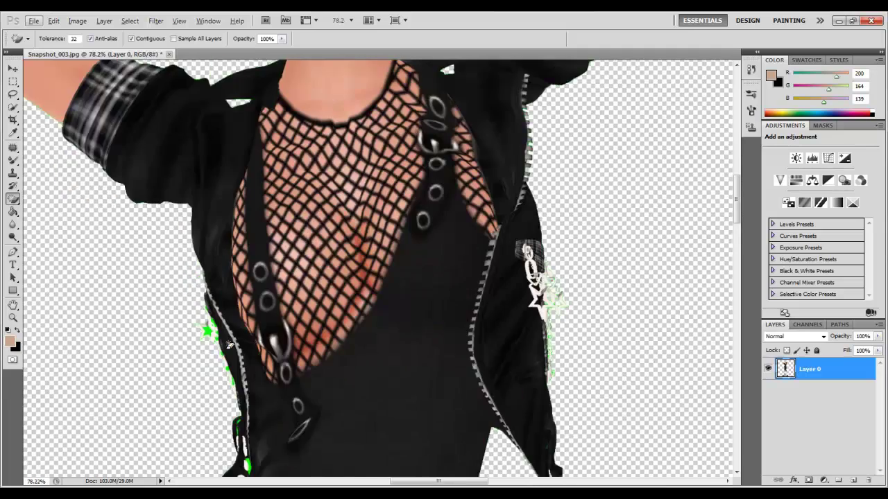
scroll(142, 337, up, 2)
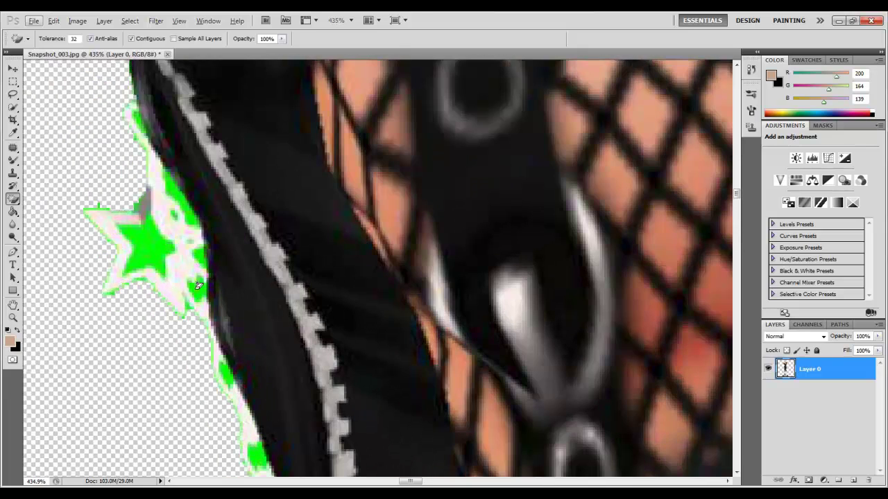
click(154, 254)
click(178, 197)
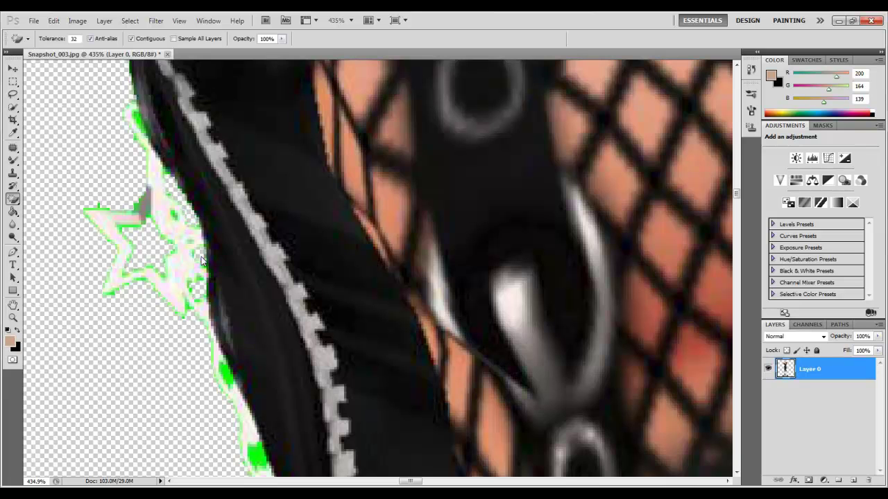
Step: Erase the green patches in the chain gaps along the jacket edge below that star pendant
scroll(208, 273, down, 3)
click(227, 284)
scroll(236, 298, down, 3)
click(257, 290)
scroll(270, 312, down, 1)
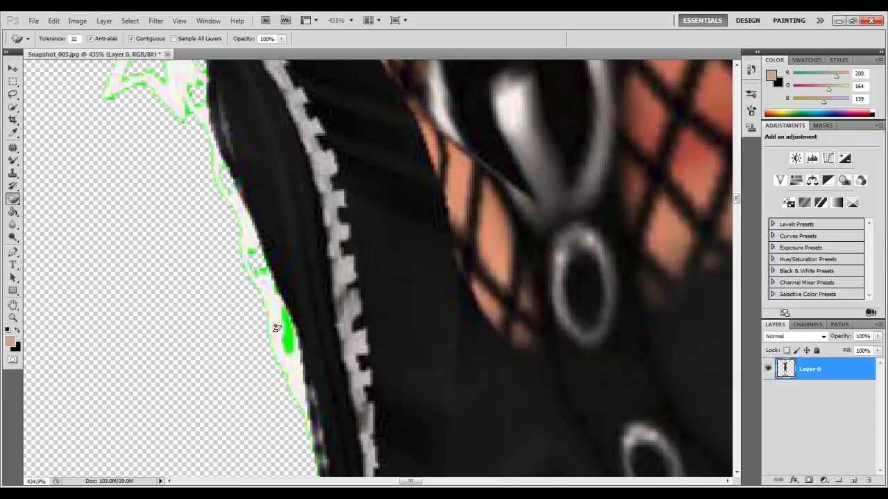
click(285, 334)
click(260, 270)
click(258, 262)
Step: Erase the green slivers inside the strap loop below the chain and the green gap just above the eyelet
scroll(303, 351, down, 10)
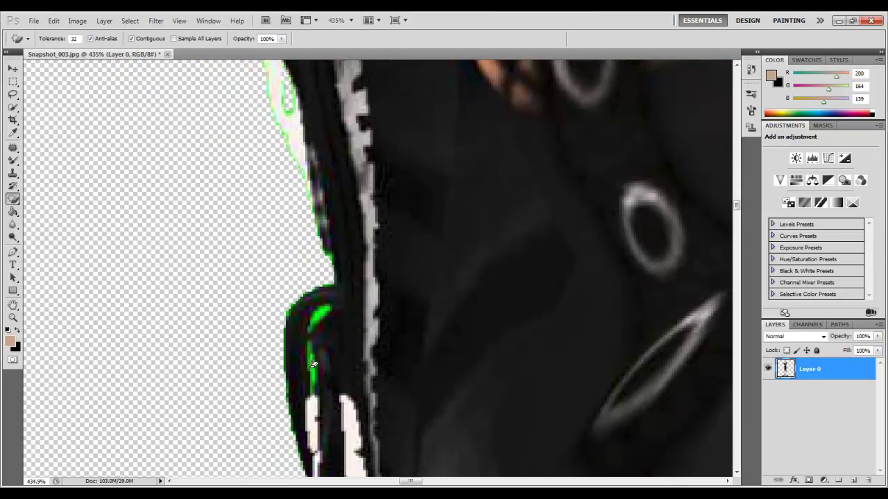
click(310, 324)
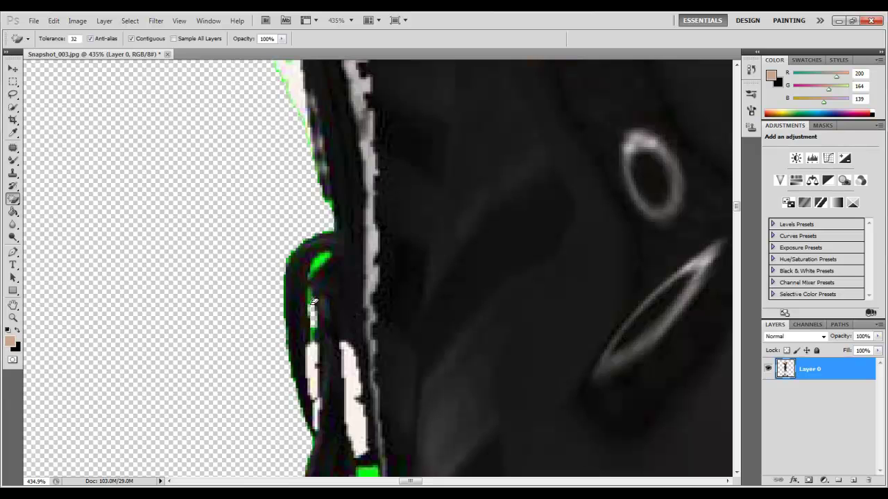
click(322, 258)
click(319, 265)
click(322, 261)
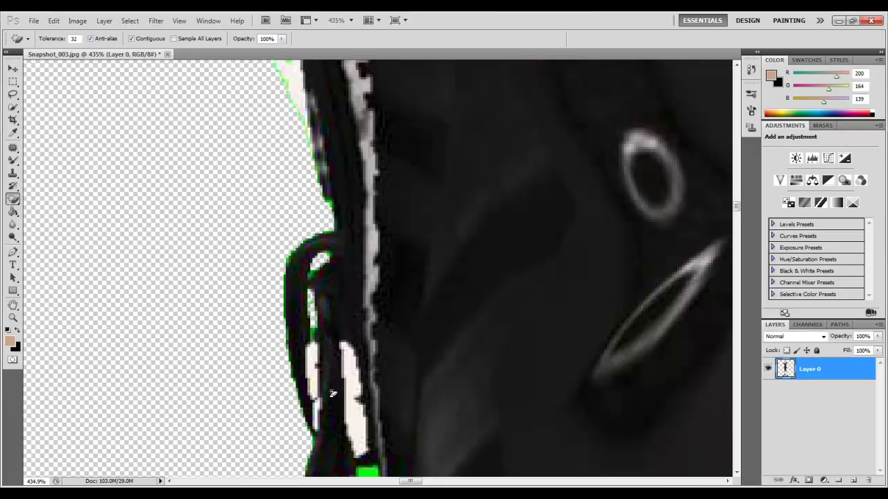
scroll(333, 393, down, 5)
click(371, 388)
scroll(375, 395, down, 2)
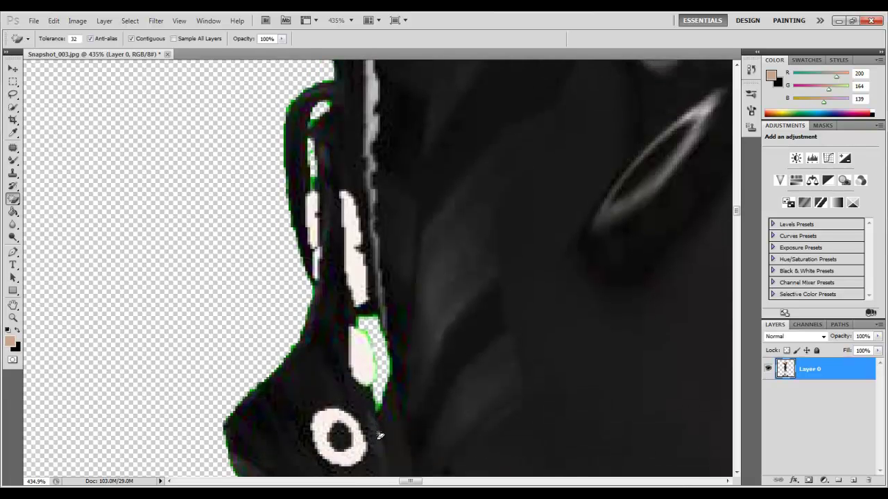
Step: Erase the narrow green gap beside the plaid panel of the black accessory hanging next to the plaid trouser leg
scroll(376, 432, down, 4)
scroll(377, 412, down, 8)
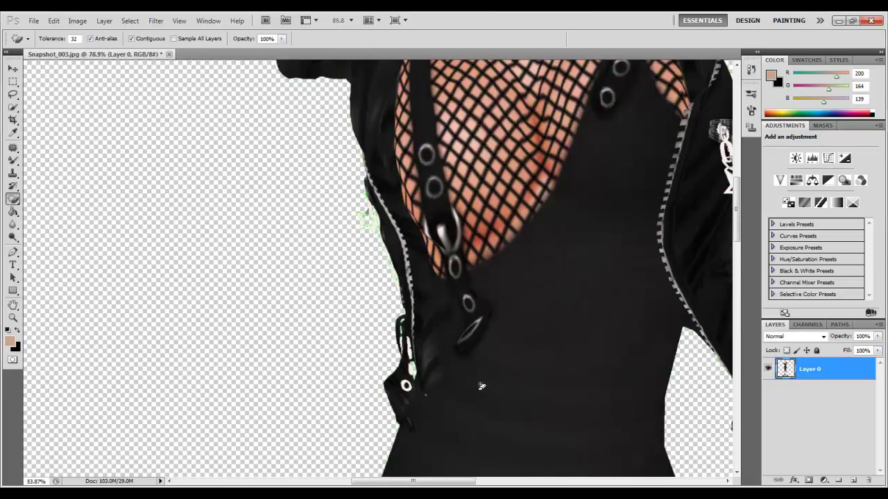
scroll(482, 386, down, 2)
scroll(500, 389, down, 6)
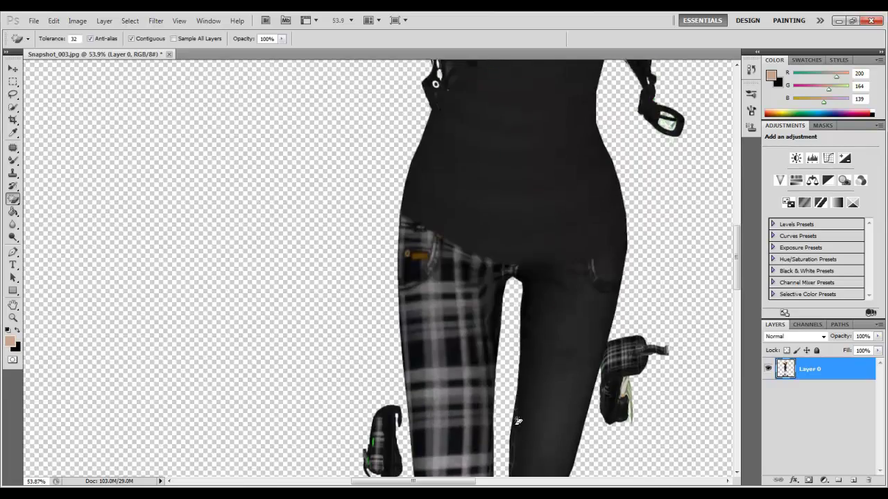
scroll(517, 421, down, 2)
scroll(347, 329, up, 6)
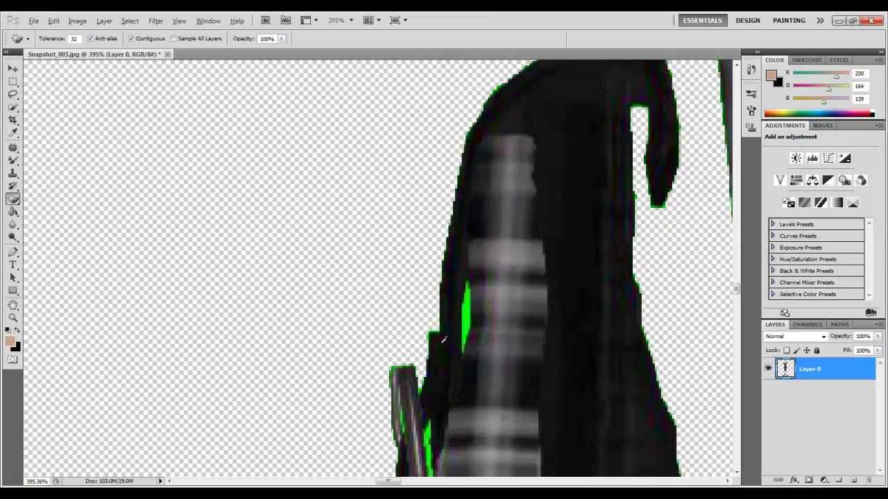
scroll(444, 339, up, 3)
click(480, 309)
scroll(444, 369, down, 2)
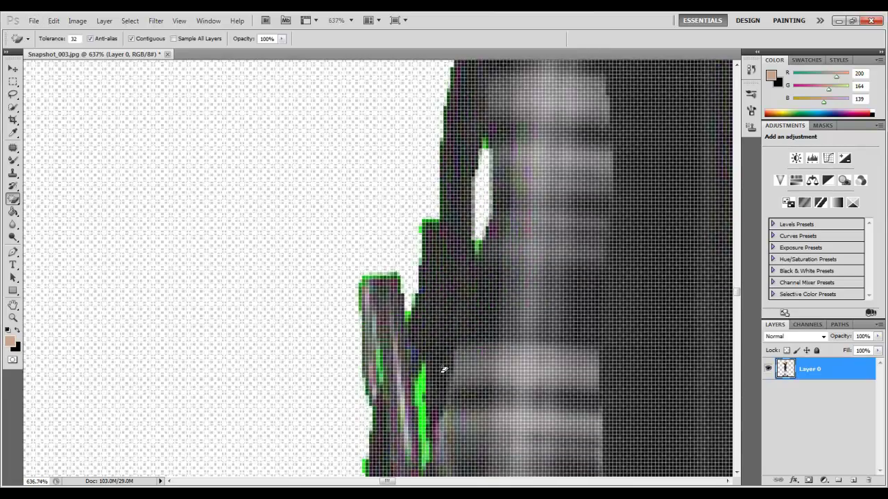
Step: Erase the green slivers between that accessory and its small buckle, and inside the buckle itself
scroll(443, 369, down, 2)
click(423, 376)
click(427, 414)
click(424, 343)
click(419, 345)
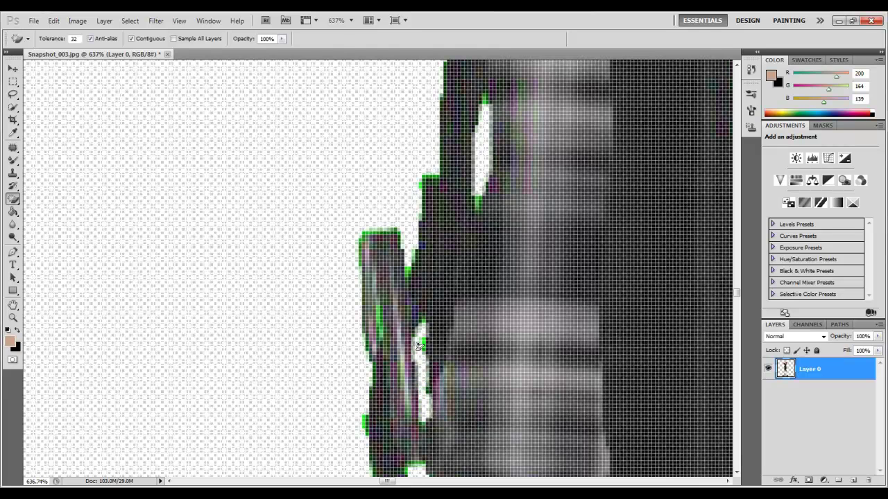
click(382, 326)
scroll(414, 393, down, 6)
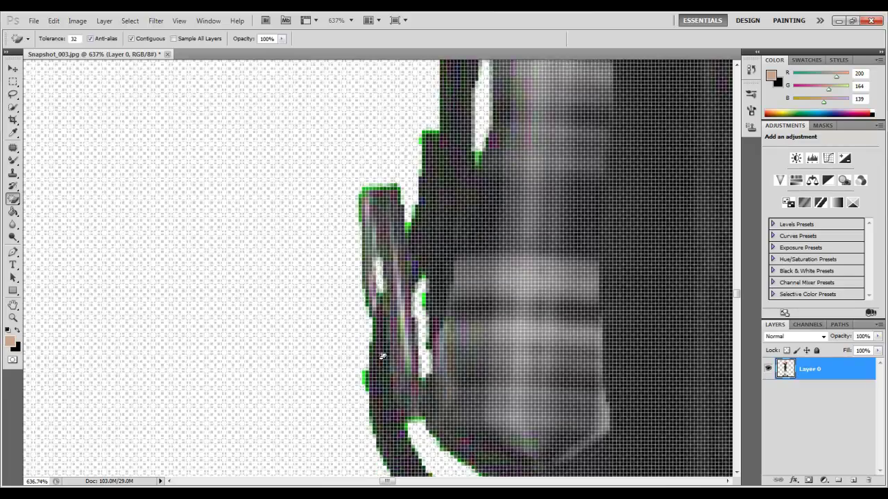
Step: Erase the middle of the dark floor platform beneath the model's standing foot
scroll(414, 393, down, 2)
scroll(481, 386, down, 8)
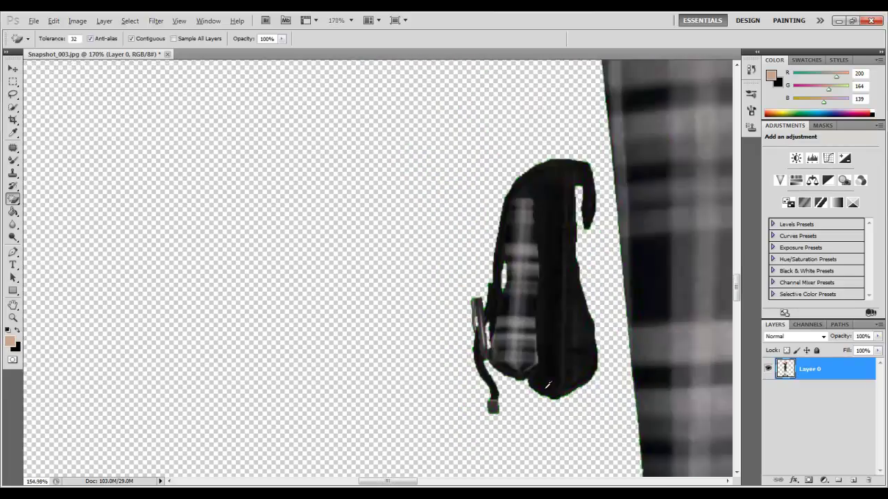
scroll(581, 383, down, 4)
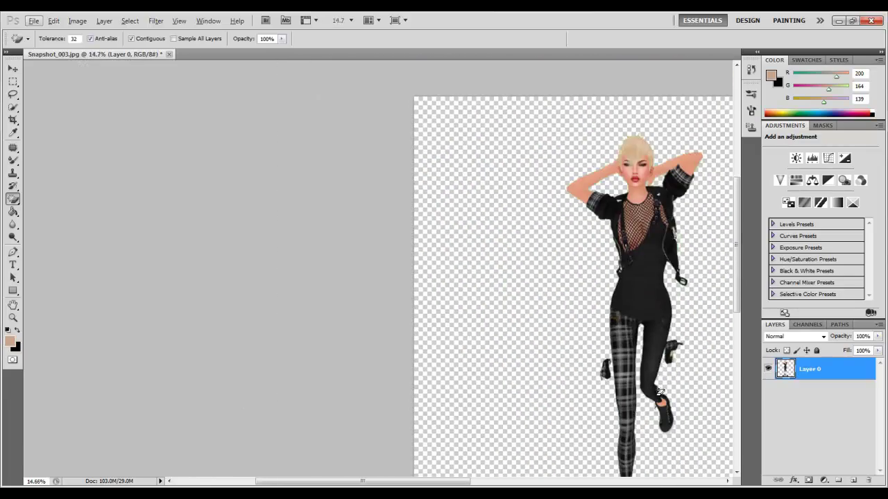
scroll(530, 455, right, 5)
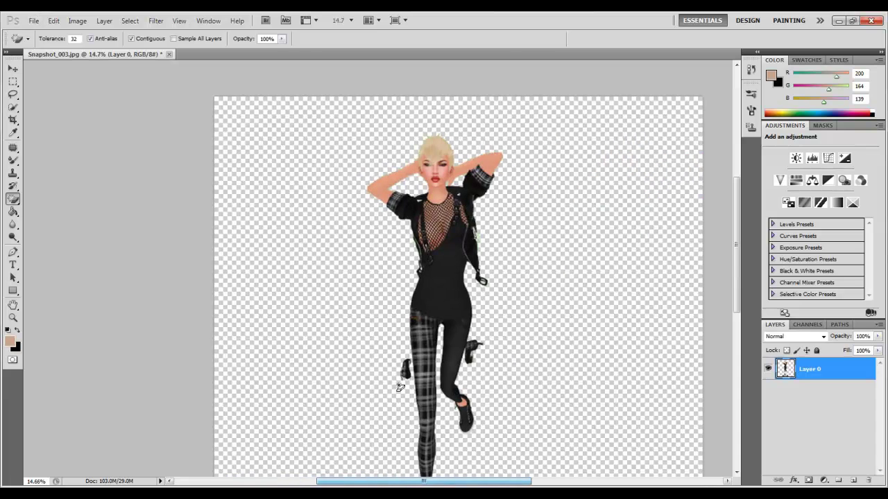
scroll(469, 396, down, 2)
scroll(469, 397, down, 3)
click(435, 414)
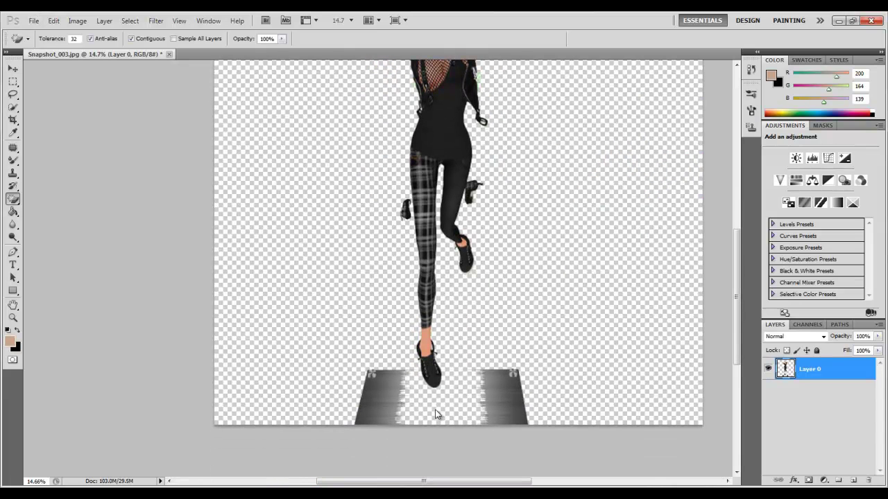
Step: Erase the remaining platform pieces on both sides of the foot using the regular Eraser with a hard round 500 px brush
drag(16, 201, 32, 200)
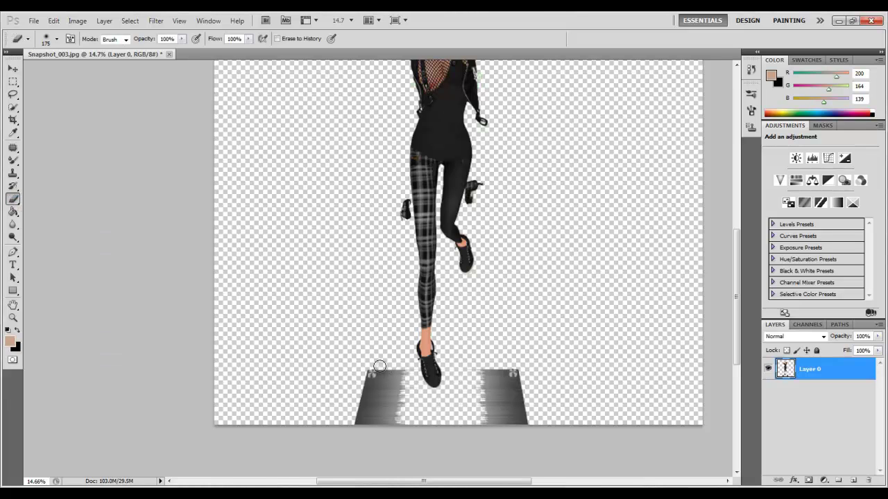
mouse_move(380, 365)
mouse_down()
mouse_move(373, 414)
mouse_move(392, 389)
mouse_up()
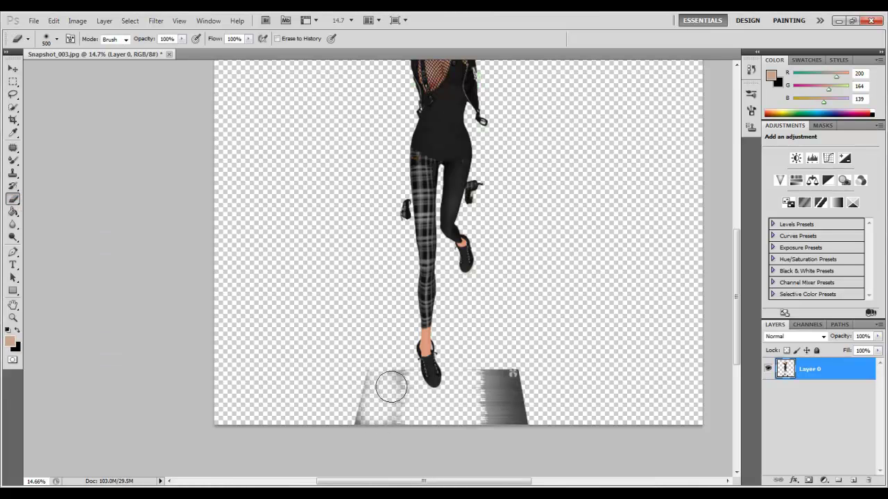
click(47, 39)
click(111, 81)
key(Return)
drag(386, 366, 396, 438)
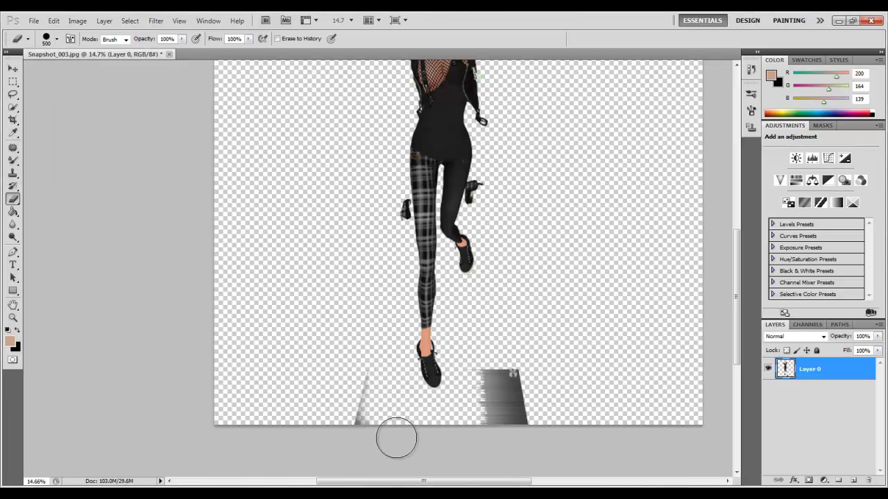
mouse_move(432, 411)
mouse_down()
mouse_move(336, 386)
mouse_move(348, 415)
mouse_move(372, 350)
mouse_move(370, 432)
mouse_move(497, 429)
mouse_move(525, 368)
mouse_move(516, 426)
mouse_move(511, 375)
mouse_move(484, 434)
mouse_move(478, 406)
mouse_up()
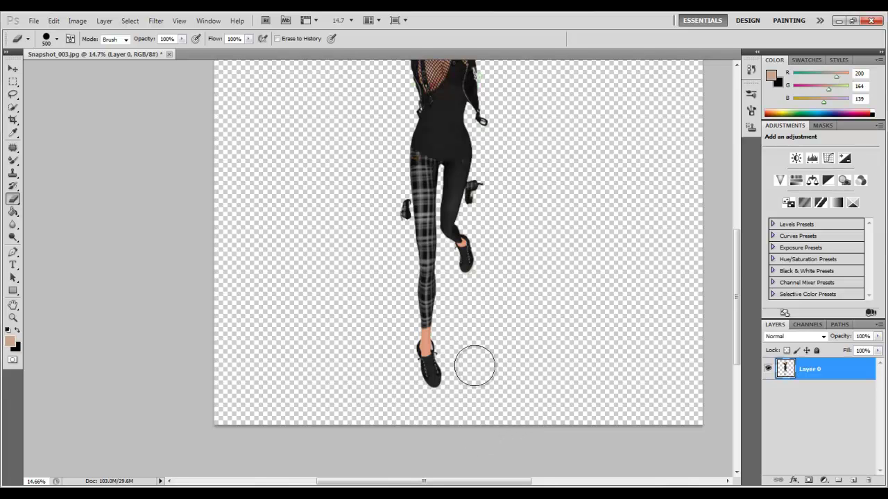
Step: Add a Hue/Saturation adjustment layer above the model and set the Greens saturation to -100
scroll(474, 365, up, 5)
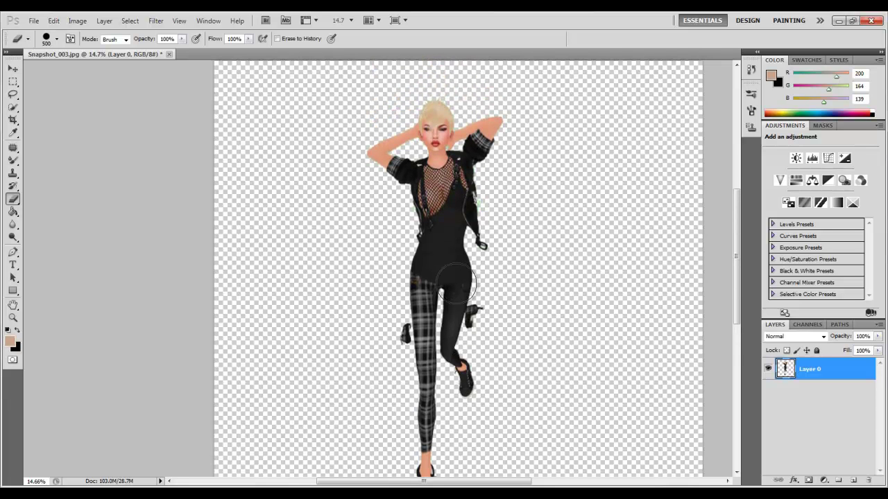
scroll(456, 284, up, 7)
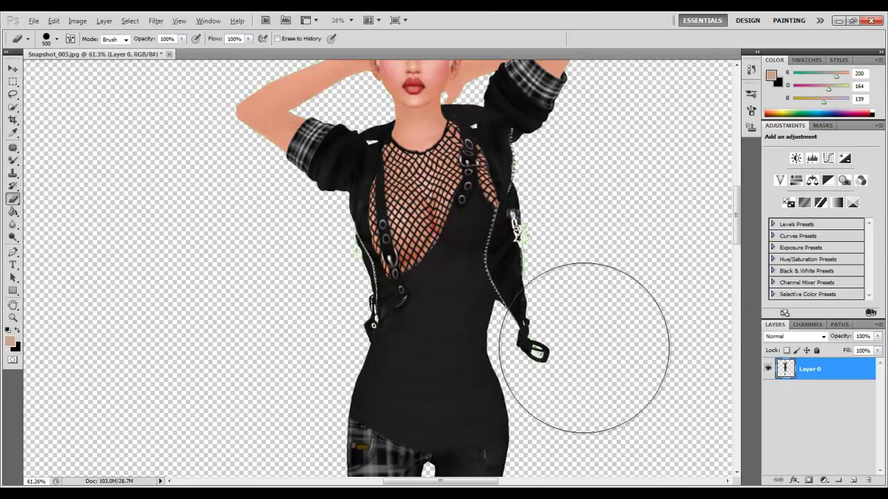
scroll(583, 348, up, 3)
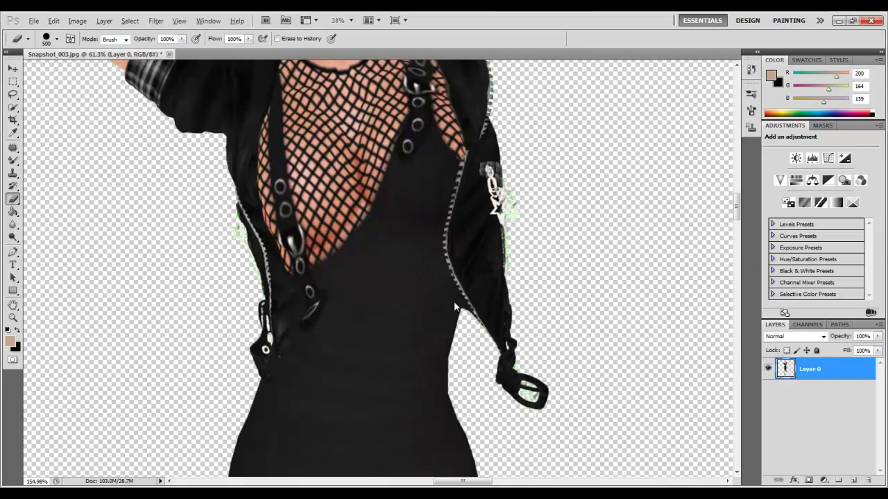
key(v)
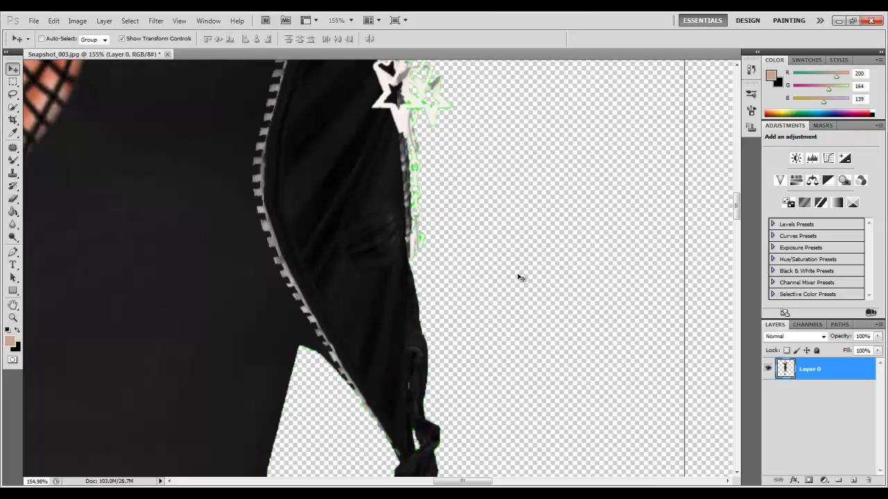
scroll(520, 276, up, 3)
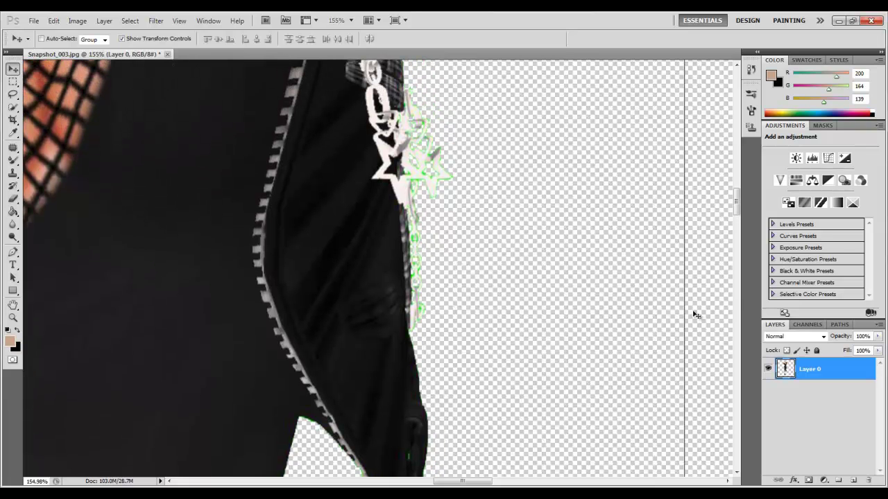
click(796, 182)
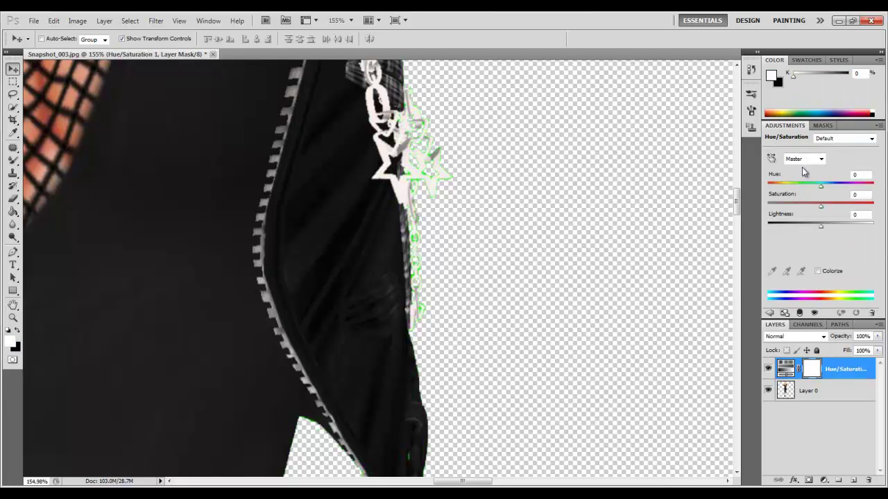
click(804, 160)
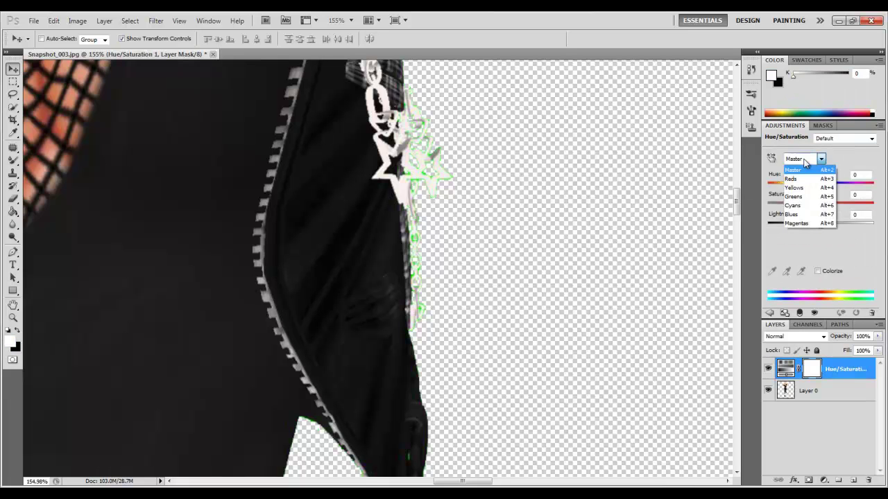
click(800, 200)
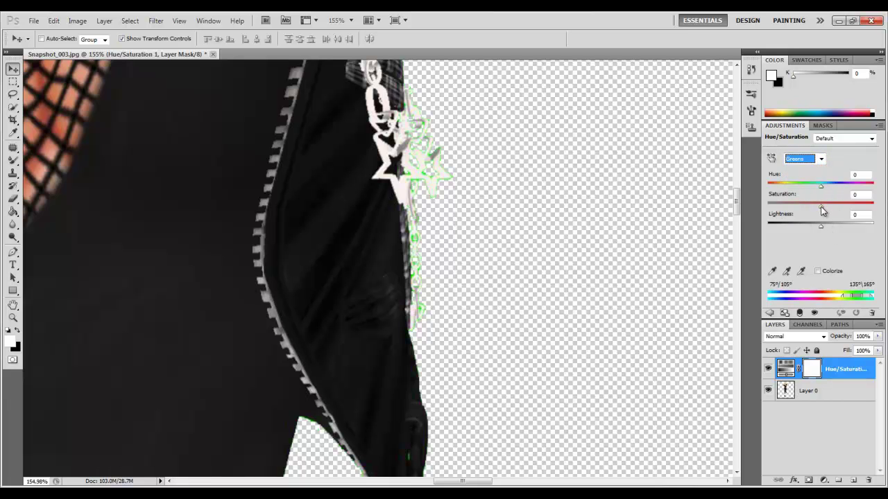
drag(821, 211, 677, 210)
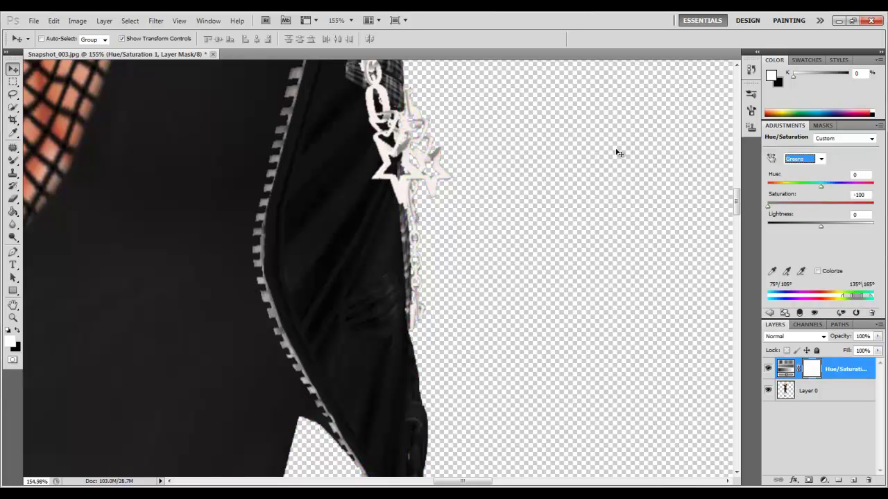
Step: Examine the star charm, the jacket and the hair outline up close for remaining green fringe
key(alt+2)
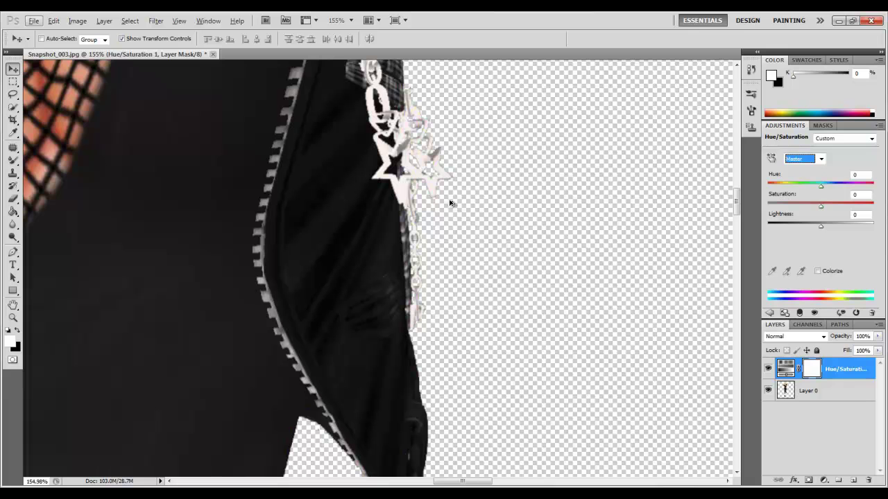
key(alt+5)
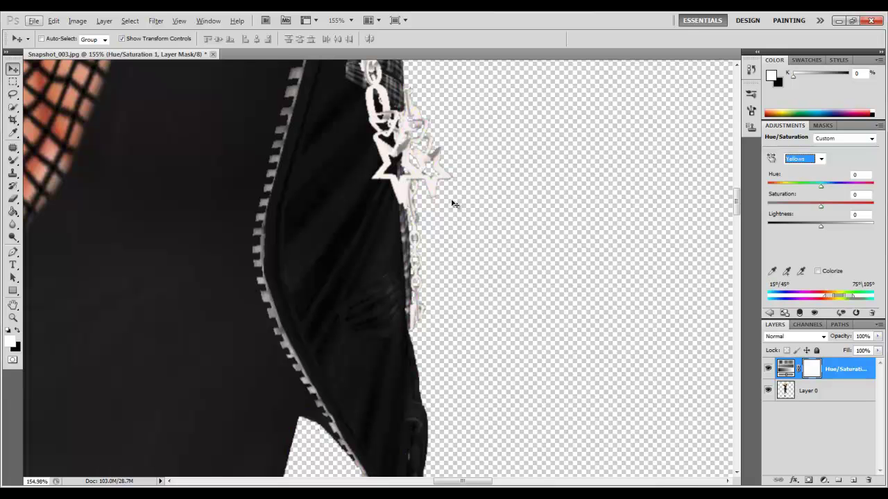
scroll(454, 208, up, 5)
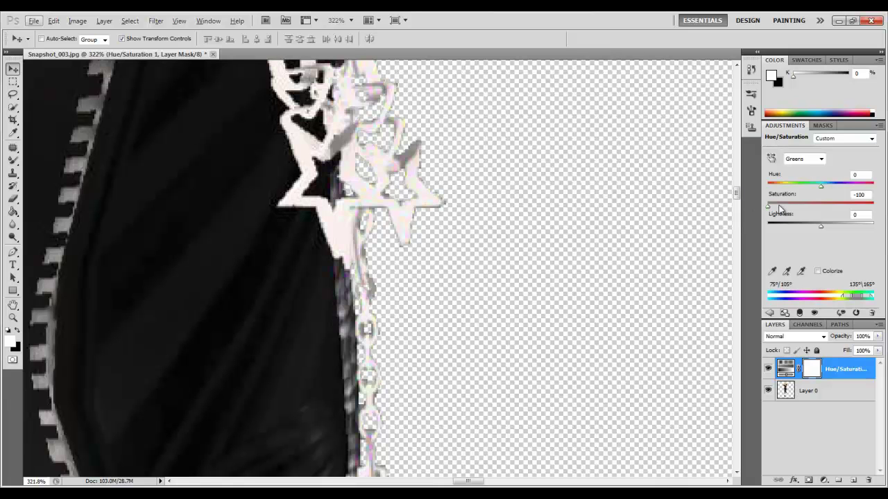
drag(768, 207, 707, 212)
scroll(483, 213, down, 5)
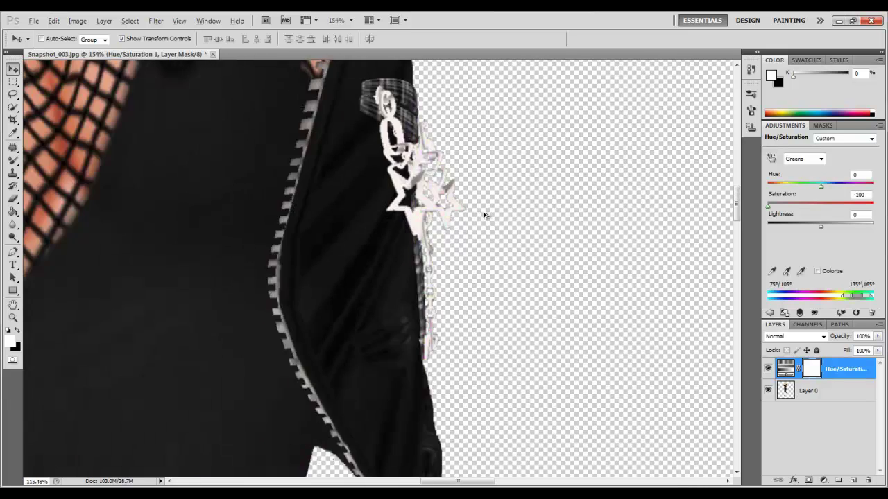
scroll(491, 213, down, 2)
scroll(421, 209, up, 5)
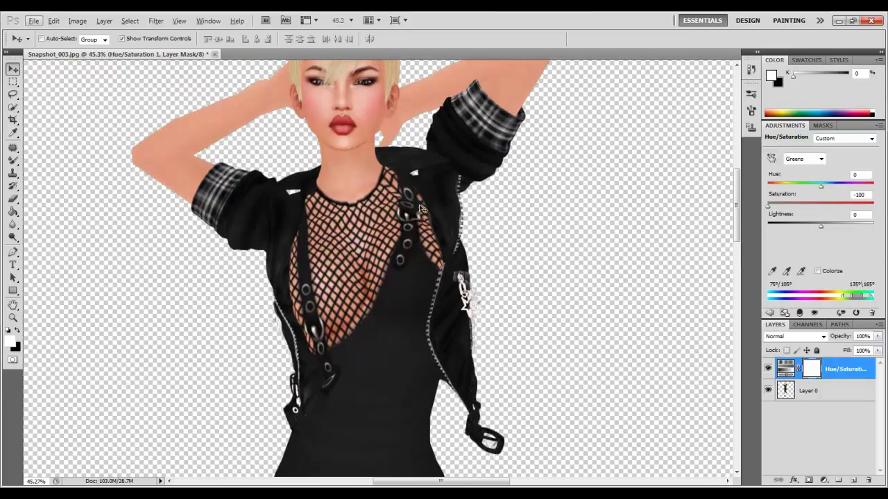
scroll(348, 118, up, 5)
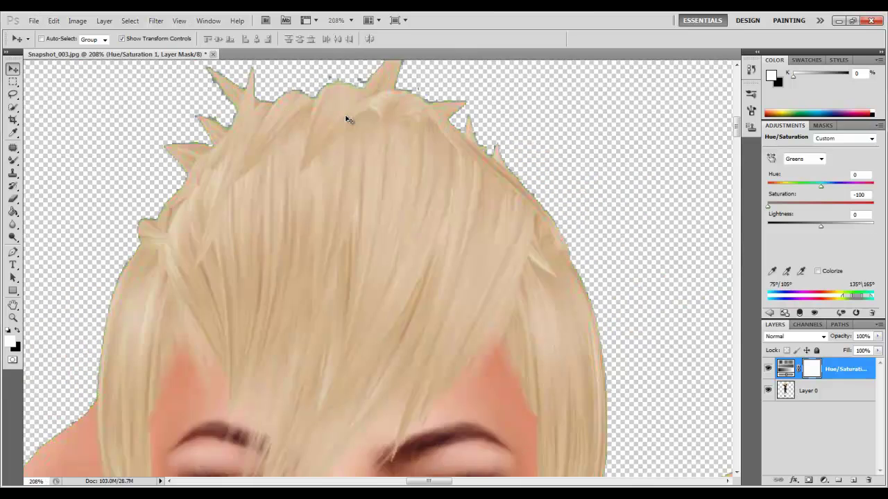
scroll(348, 119, down, 2)
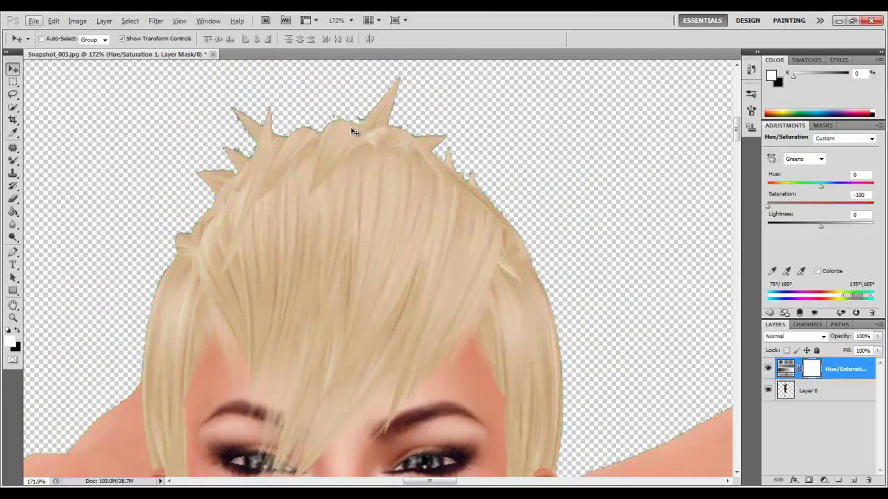
scroll(352, 131, up, 3)
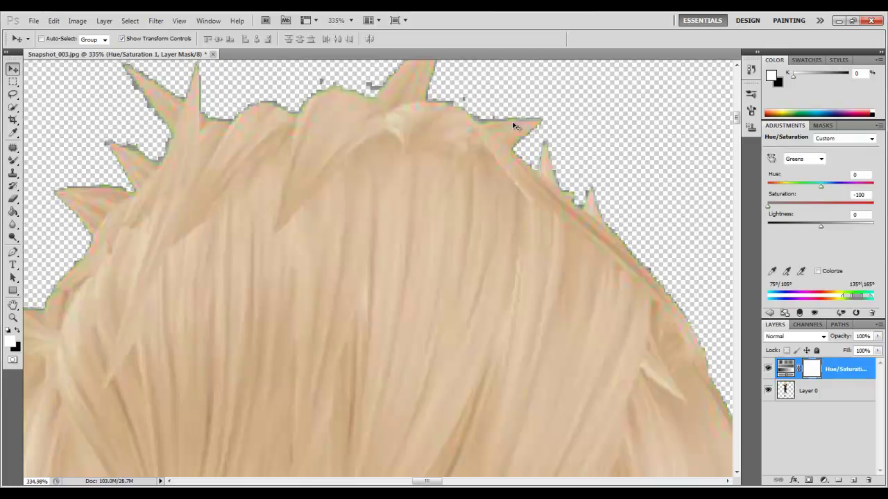
scroll(332, 109, down, 4)
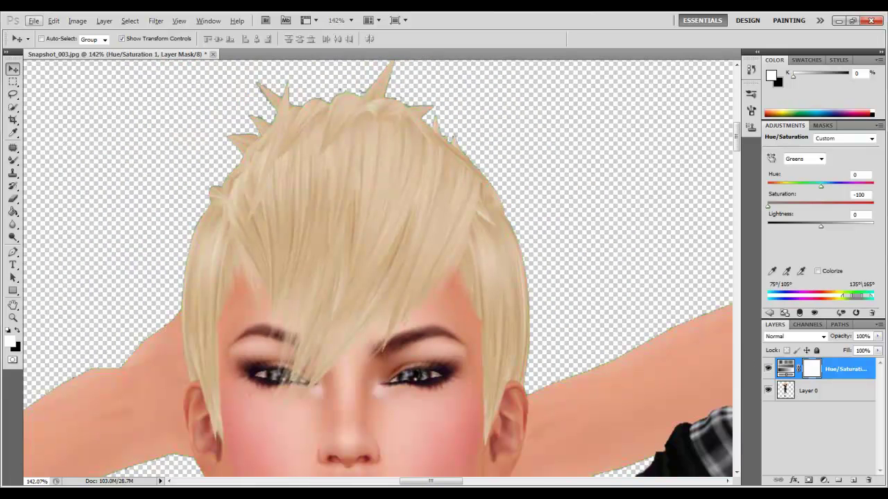
Step: Lock the transparent pixels of Layer 0 and set the Brush tool to Color blending mode
click(821, 391)
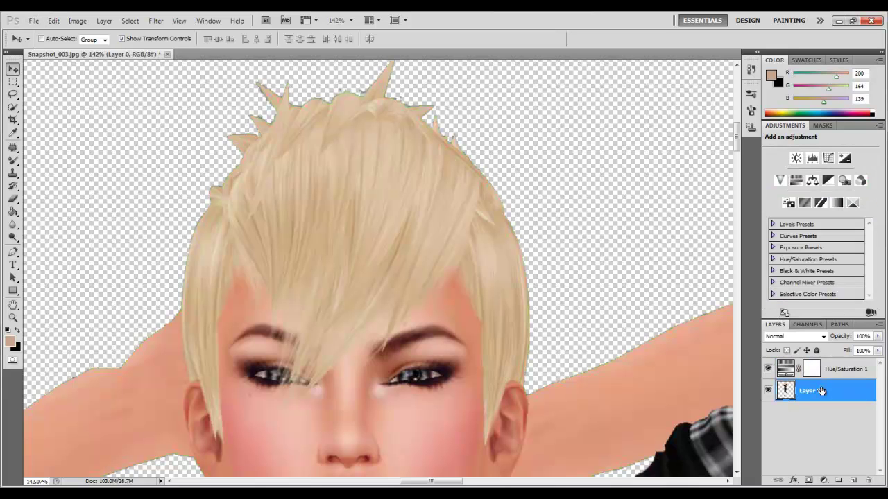
click(787, 351)
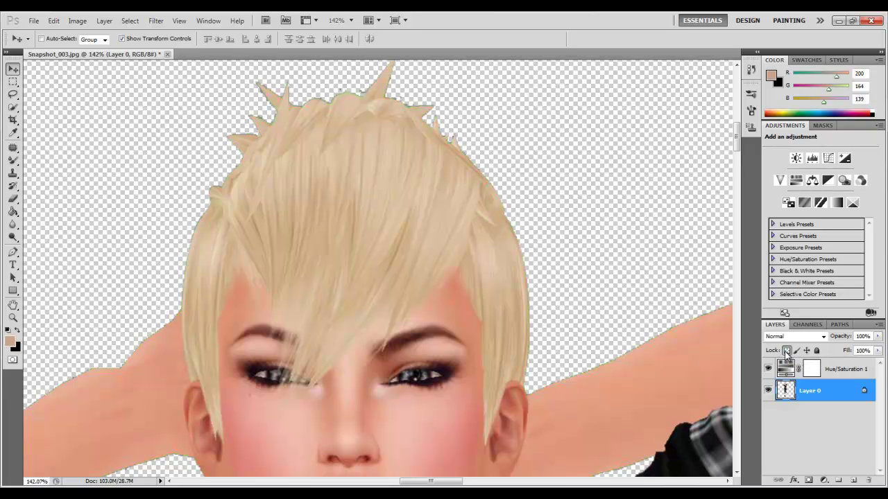
drag(13, 160, 40, 165)
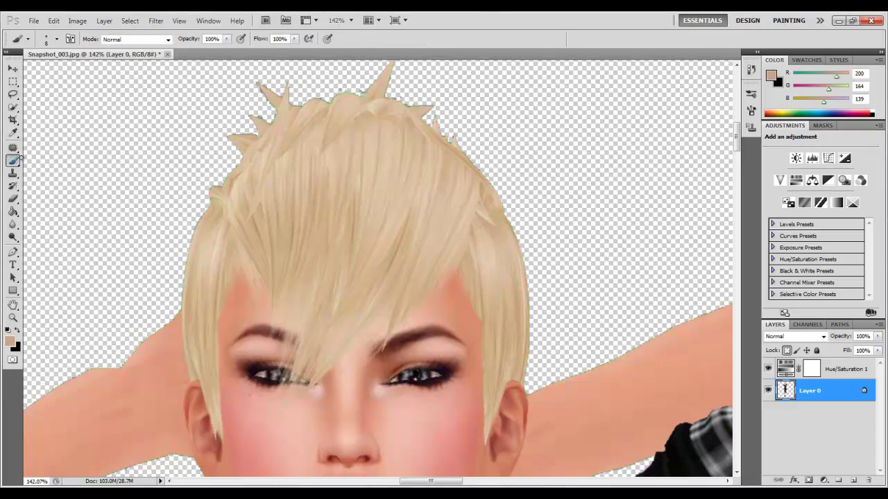
click(135, 40)
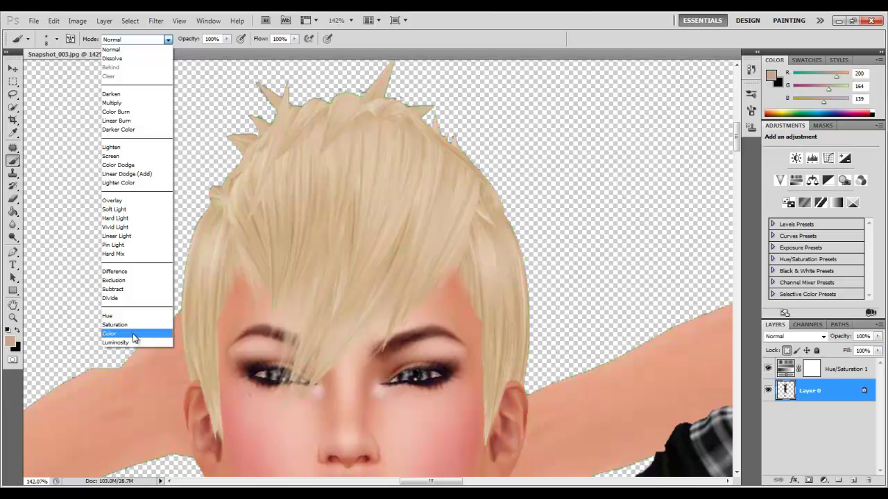
click(134, 335)
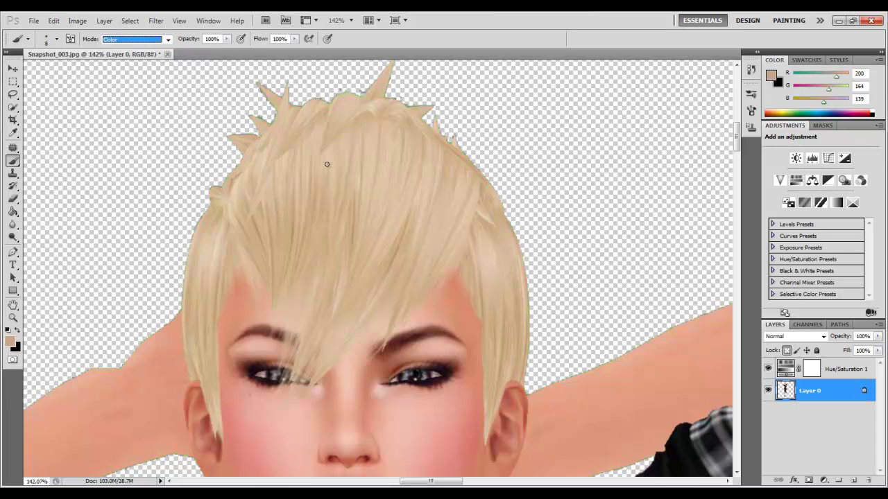
Step: Sample the blond hair colour and paint over the green fringe along the hair outline with a 50 px brush
alt+click(303, 156)
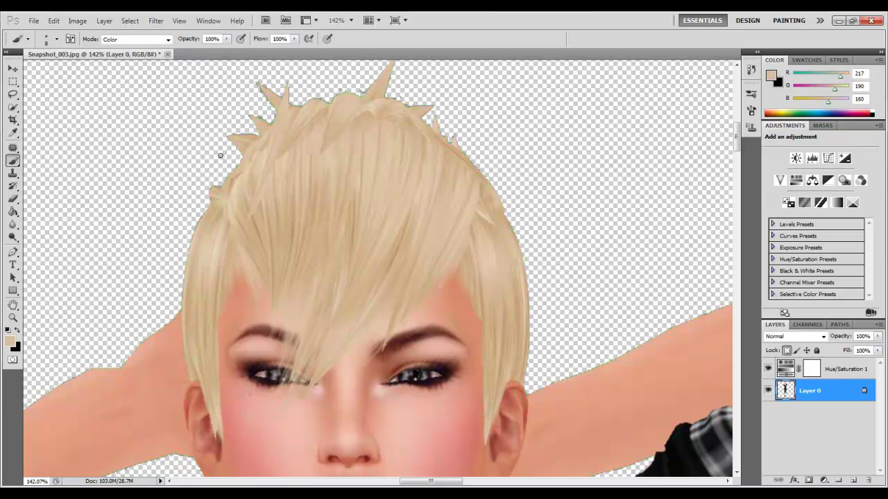
key(bracketright)
key(bracketright)
key(bracketright)
key(bracketright)
key(bracketright)
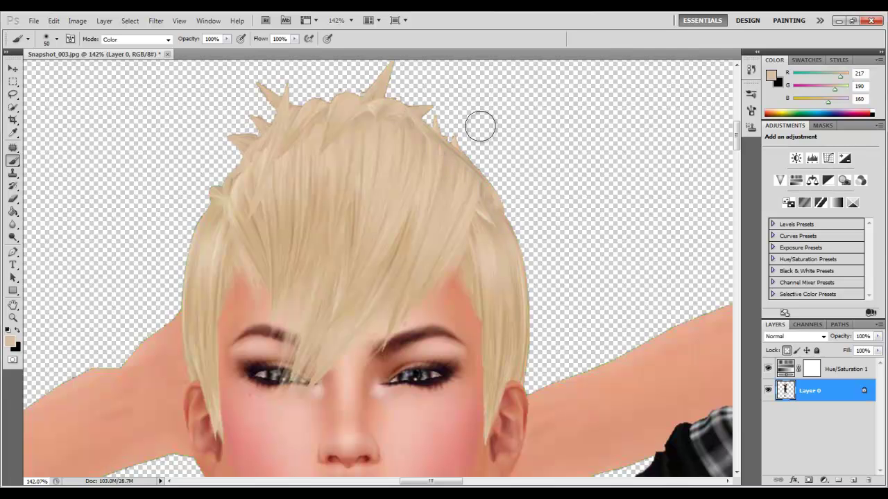
Step: Recolour the green edges and tip of the tall hair spike on top of the head with the sampled blond
scroll(458, 146, up, 2)
scroll(433, 162, up, 6)
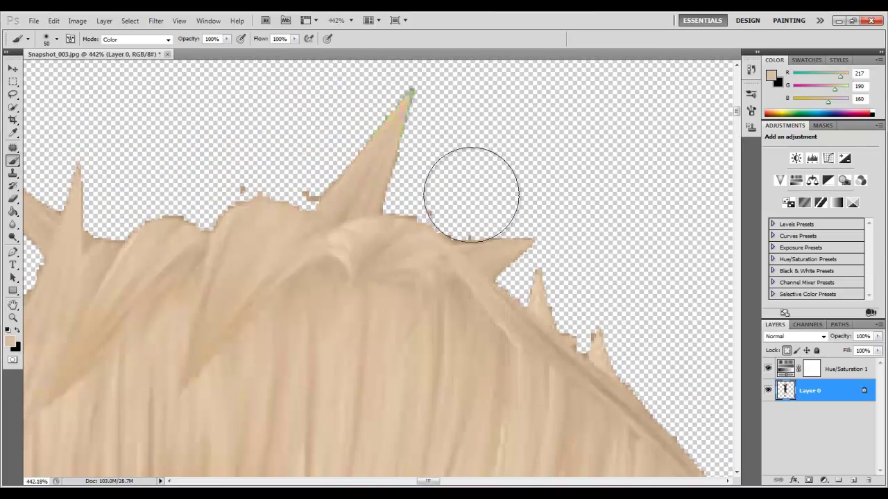
drag(389, 114, 356, 99)
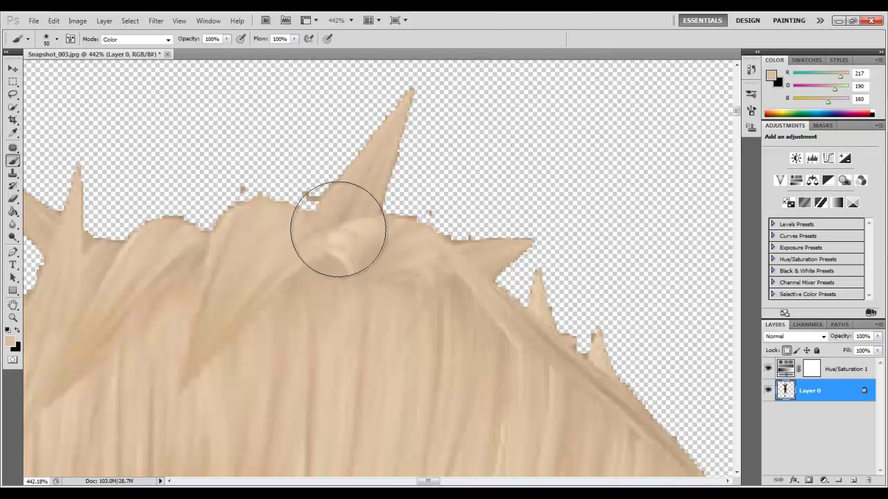
scroll(323, 192, down, 6)
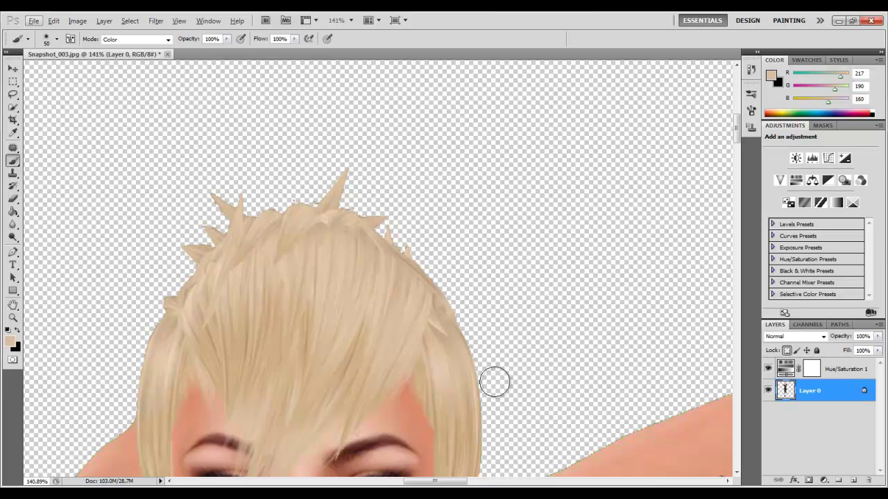
scroll(547, 437, down, 3)
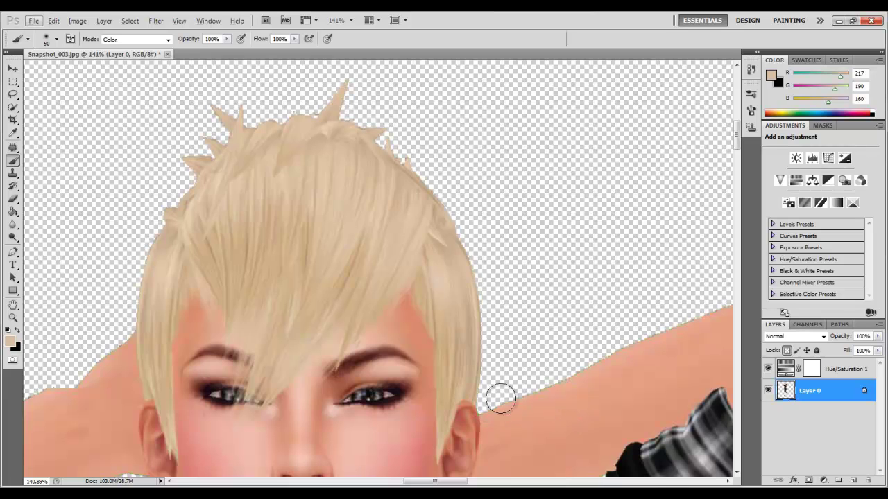
Step: Examine the edges of the arms, jacket, trousers, hanging accessories and shoes for leftover green fringe
scroll(491, 303, down, 1)
scroll(491, 303, down, 8)
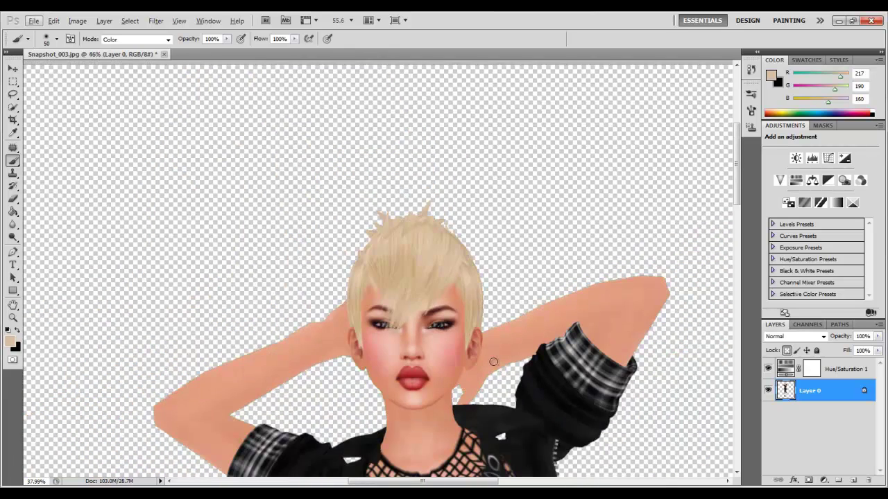
scroll(507, 338, down, 10)
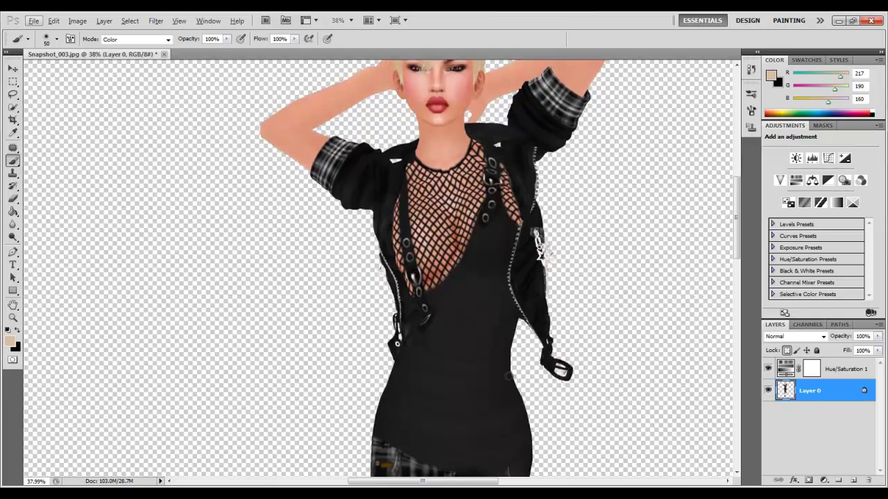
scroll(505, 385, down, 4)
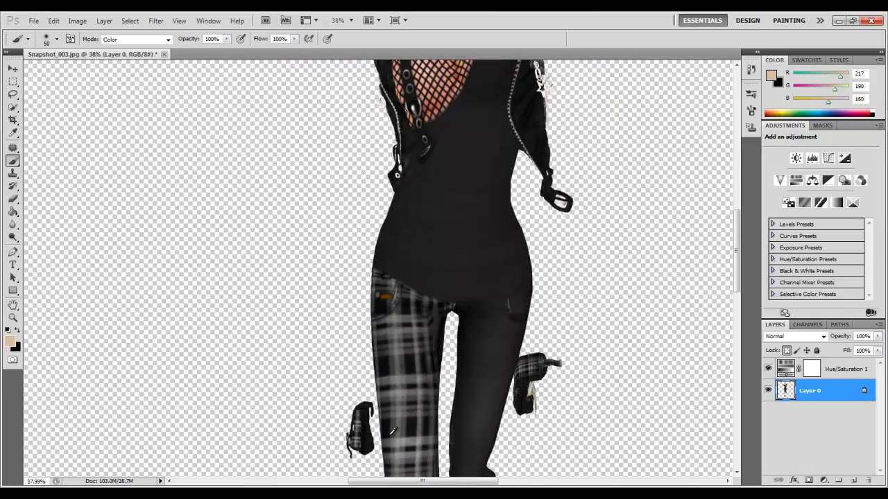
scroll(360, 424, up, 2)
scroll(360, 424, up, 4)
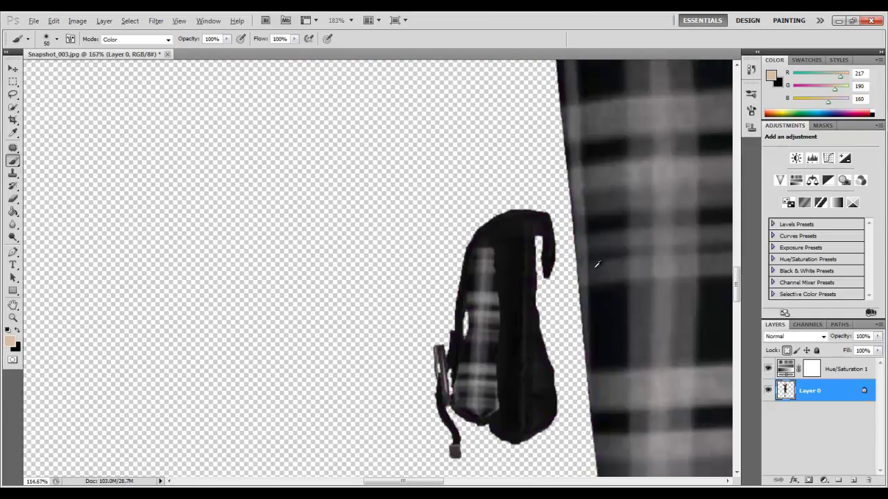
scroll(596, 264, down, 6)
drag(404, 478, 447, 479)
scroll(400, 391, down, 5)
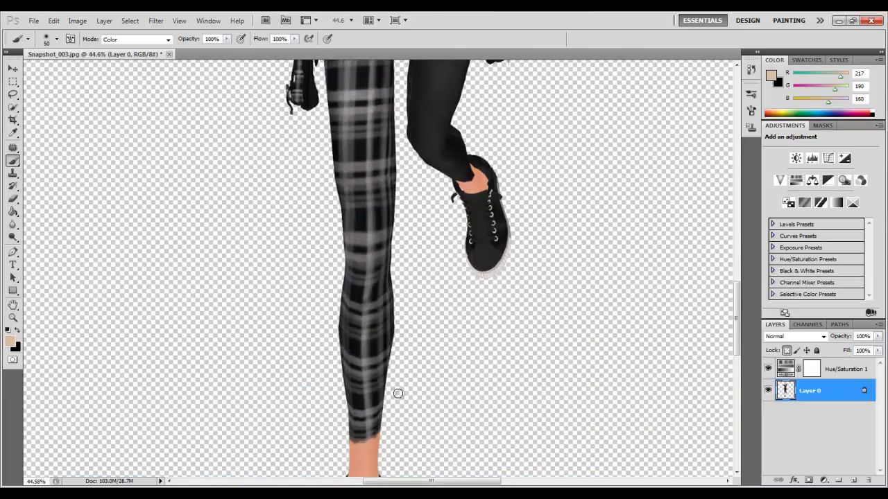
scroll(399, 390, down, 3)
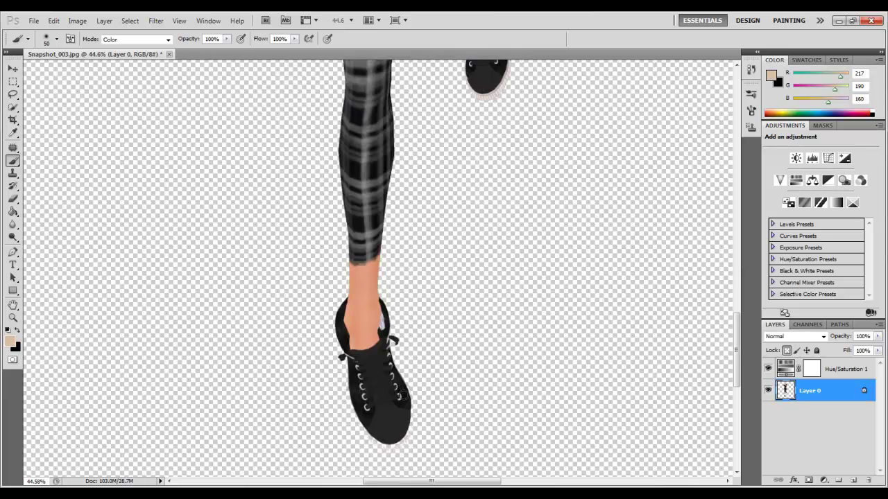
Step: Unlock the transparent pixels of Layer 0
scroll(400, 395, up, 8)
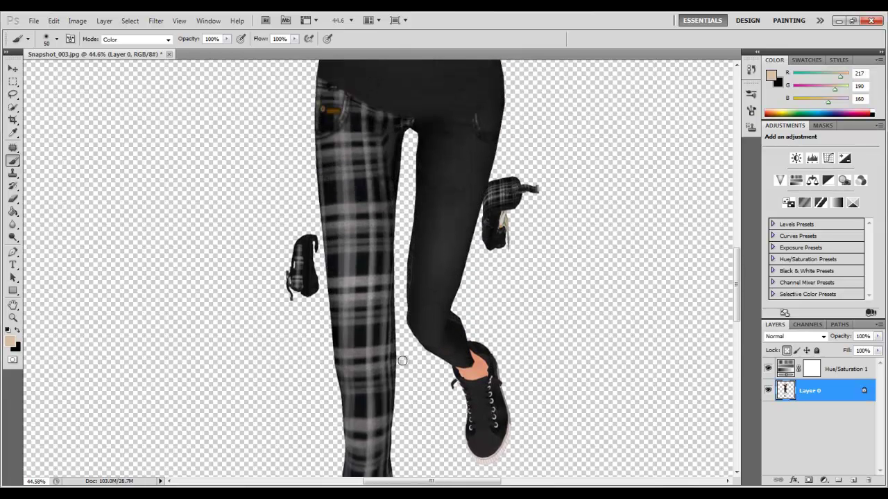
scroll(402, 360, up, 8)
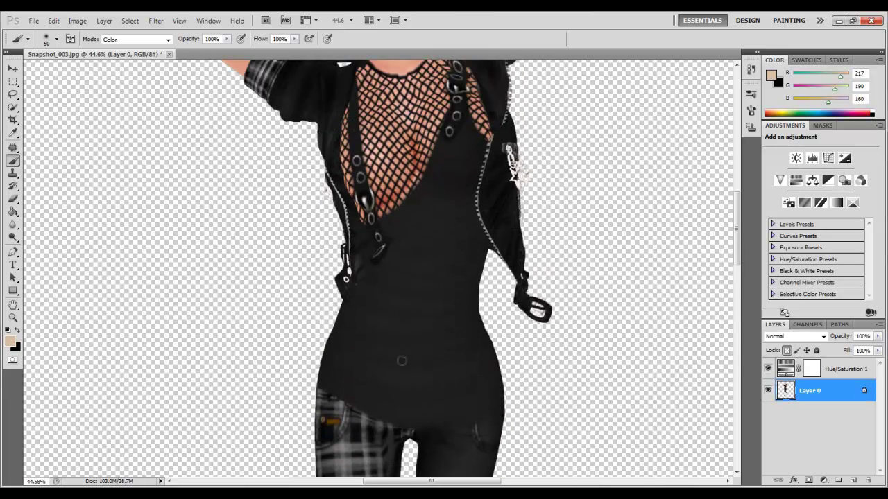
scroll(401, 361, up, 6)
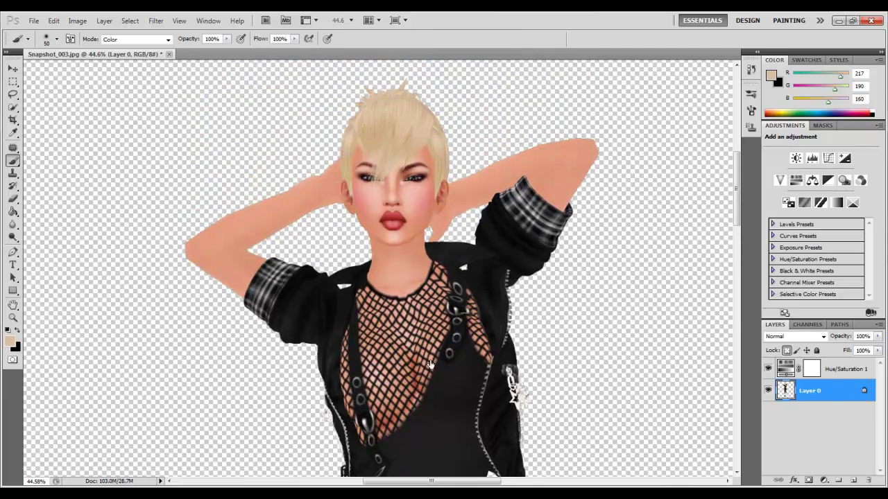
shift+click(832, 375)
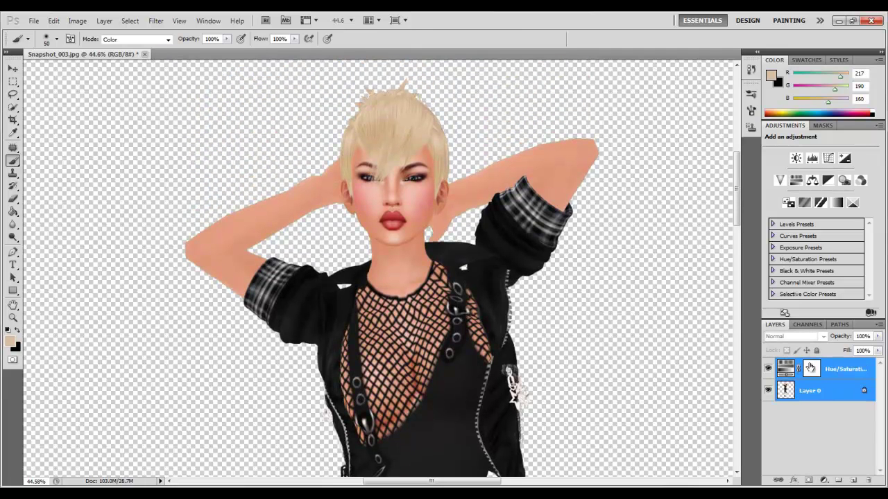
click(832, 396)
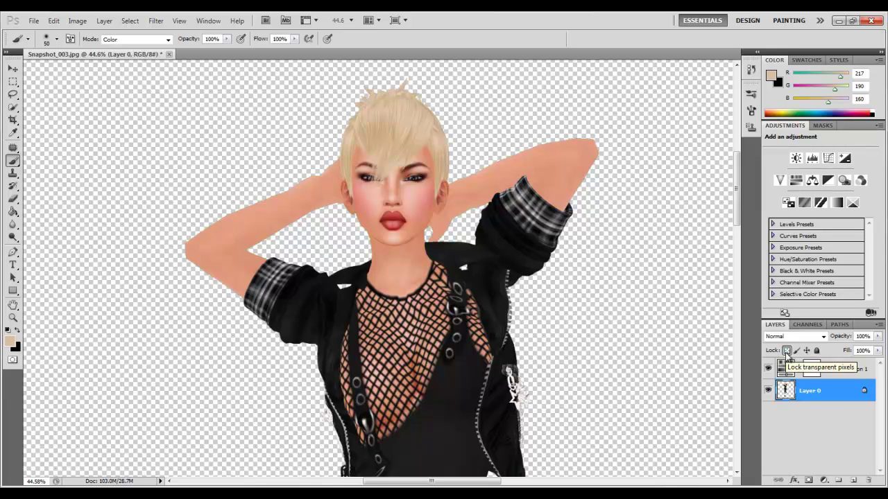
click(786, 351)
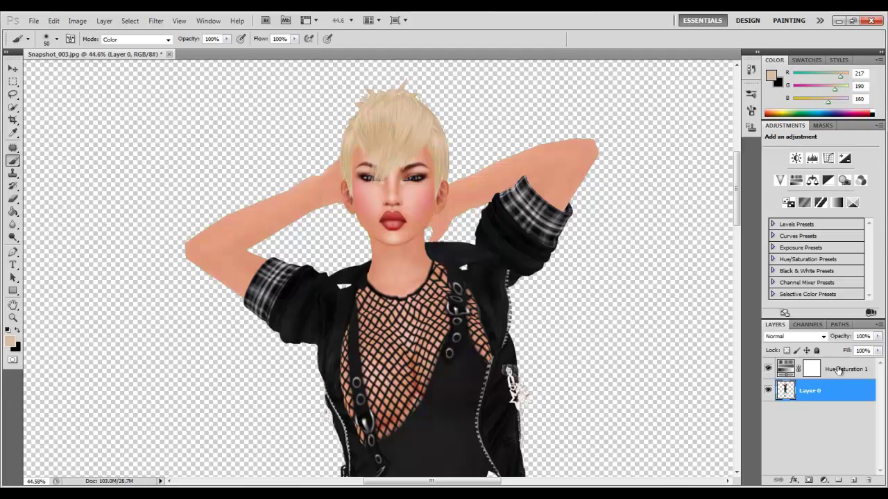
Step: Merge Layer 0 and the Hue/Saturation 1 adjustment layer into a single layer
shift+click(838, 370)
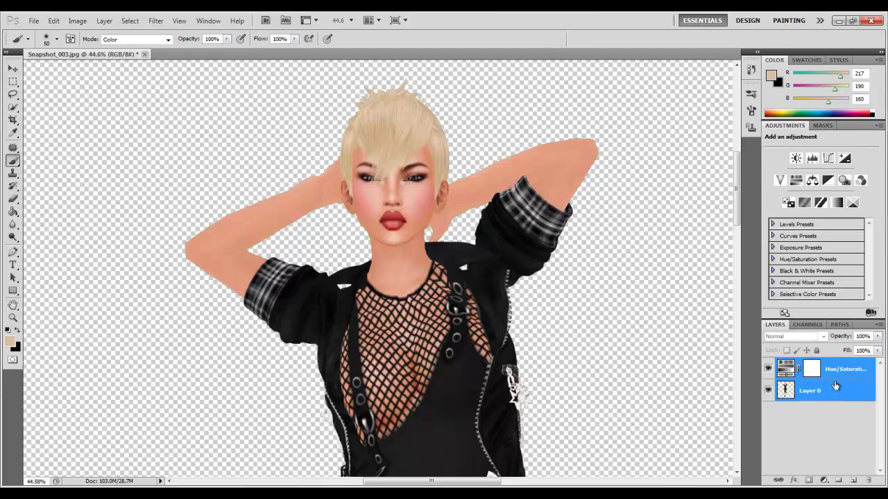
right_click(836, 386)
click(805, 348)
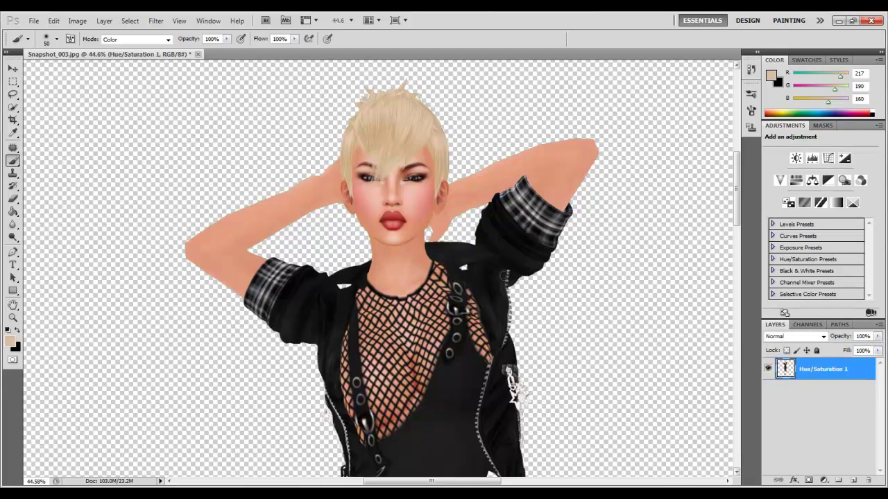
Step: Crop the image to a rectangular selection drawn closely around the whole figure, and remove the selection
scroll(506, 272, down, 5)
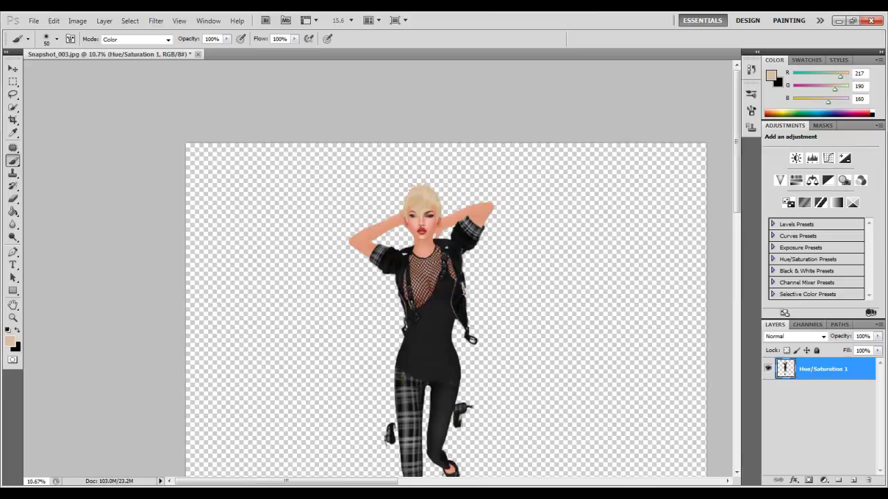
scroll(377, 268, down, 2)
click(15, 82)
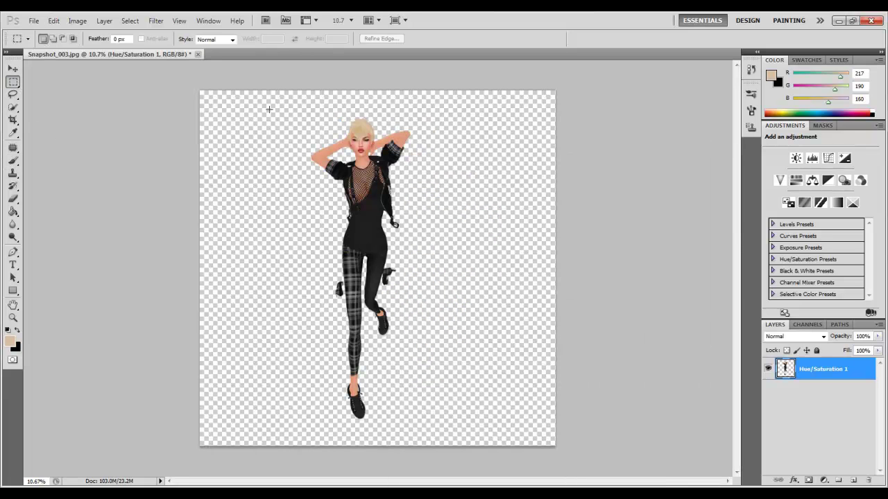
drag(409, 279, 437, 432)
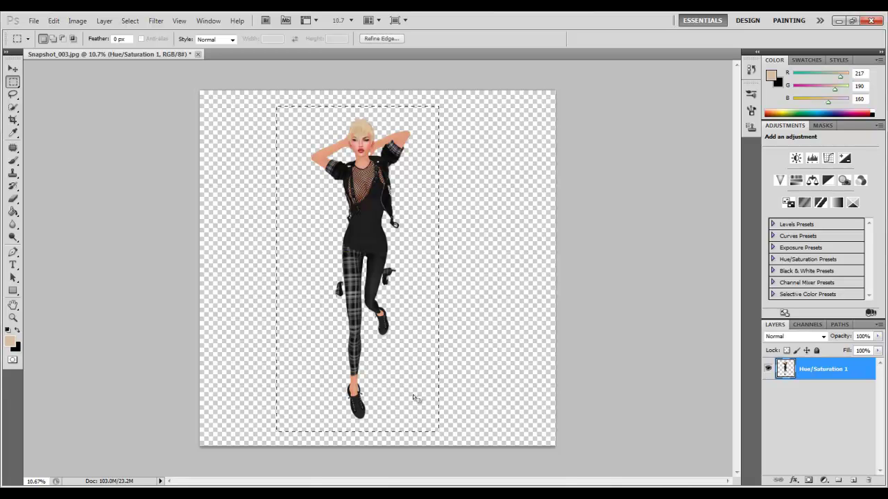
click(78, 21)
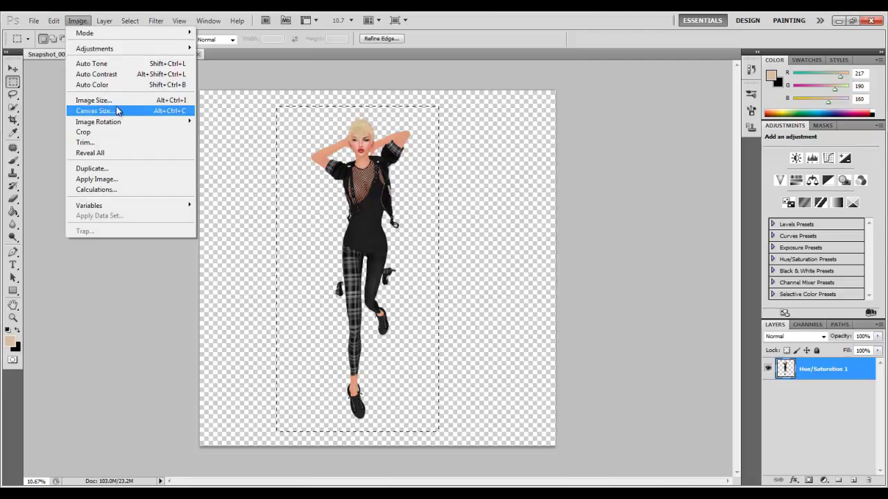
click(114, 132)
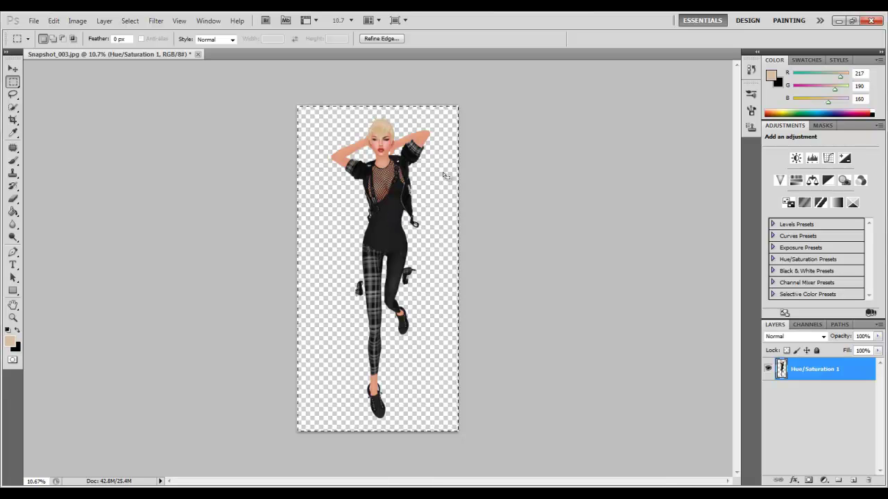
click(409, 189)
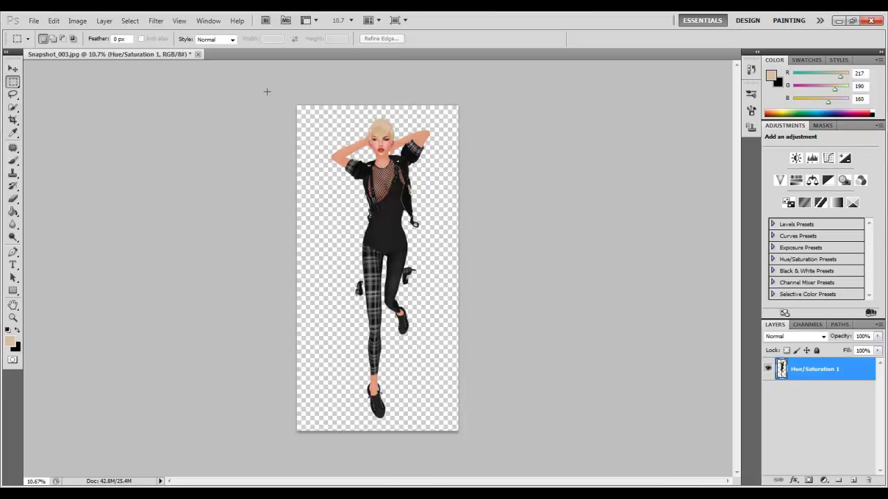
Step: Select the entire canvas and open the Liquify filter, zoomed in on the head, arms and chest
key(ctrl+a)
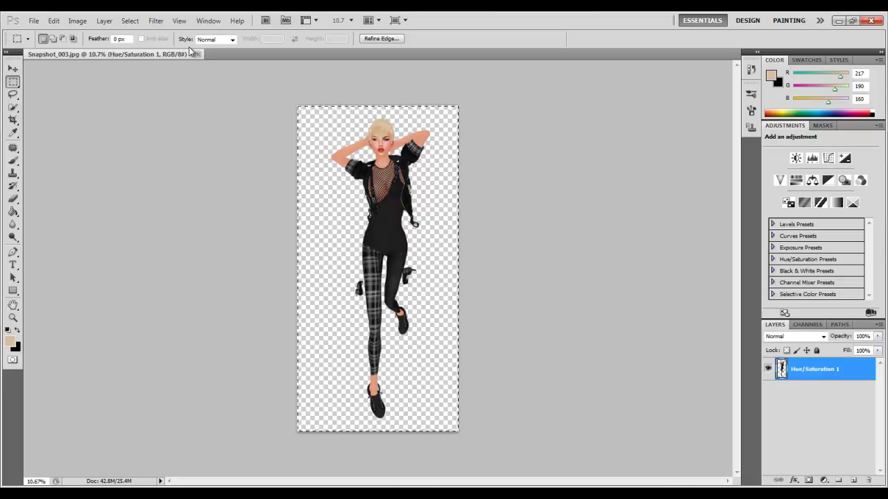
click(147, 26)
click(198, 83)
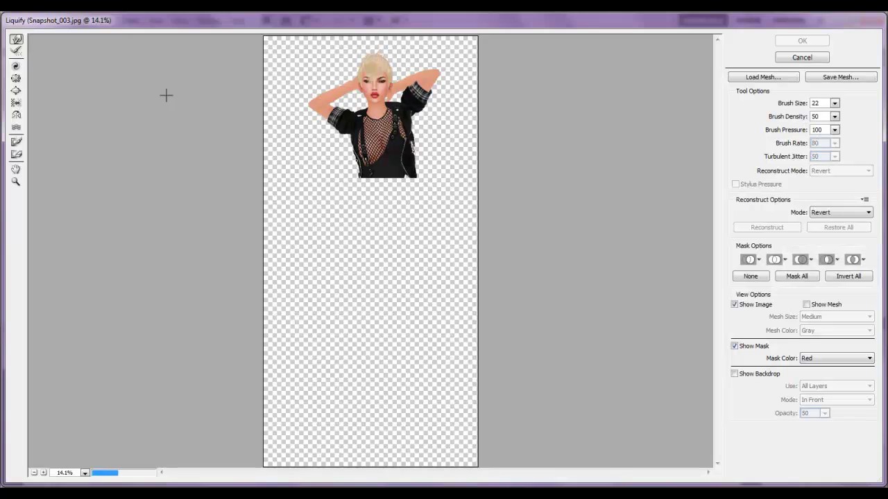
click(16, 183)
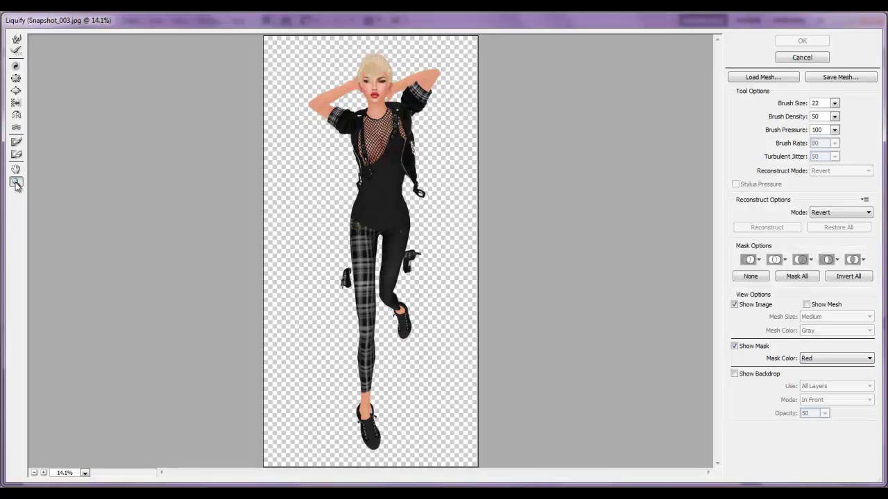
drag(444, 46, 290, 167)
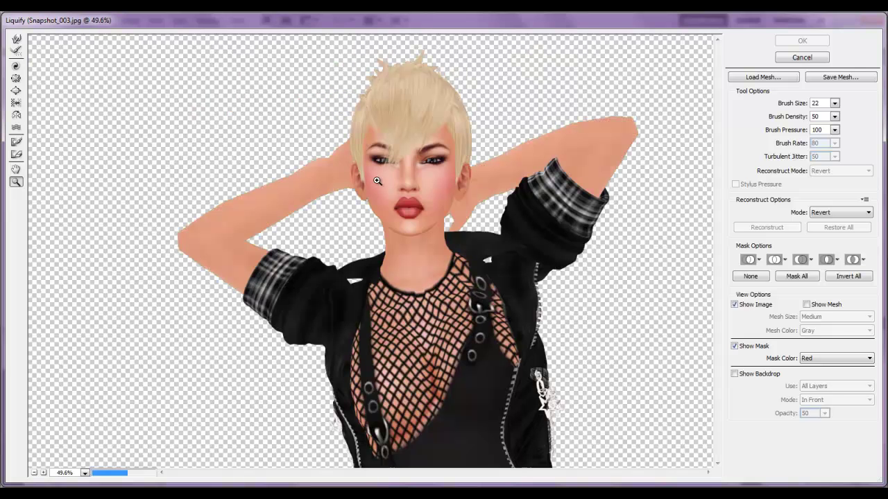
Step: Enlarge the Forward Warp brush to size 218 and smooth the angular outlines of both elbows
click(17, 40)
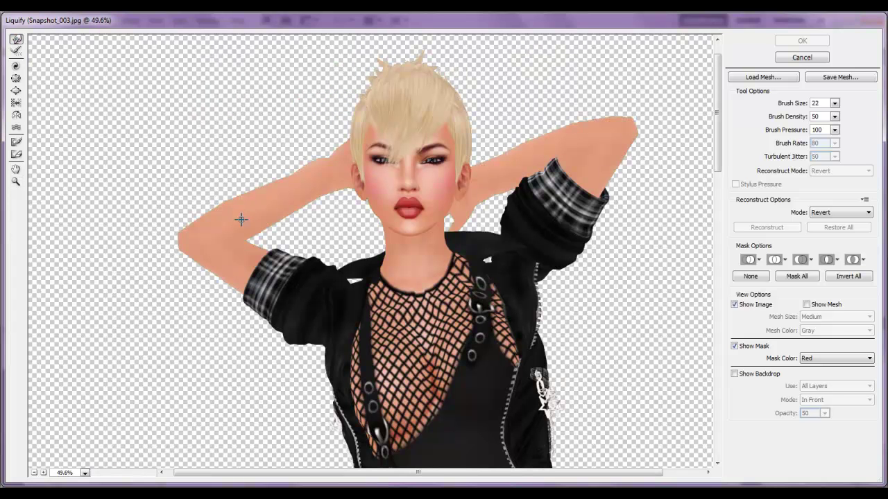
key(bracketright)
key(bracketright)
key(bracketright)
key(bracketright)
key(bracketright)
key(bracketright)
key(bracketright)
key(bracketright)
key(bracketright)
key(bracketright)
key(bracketright)
key(bracketright)
key(bracketright)
key(bracketright)
key(bracketright)
key(bracketright)
key(bracketright)
key(bracketright)
key(bracketright)
key(bracketright)
key(bracketright)
key(bracketright)
key(bracketright)
key(bracketright)
key(bracketright)
key(bracketright)
key(bracketright)
key(bracketright)
key(bracketright)
key(bracketright)
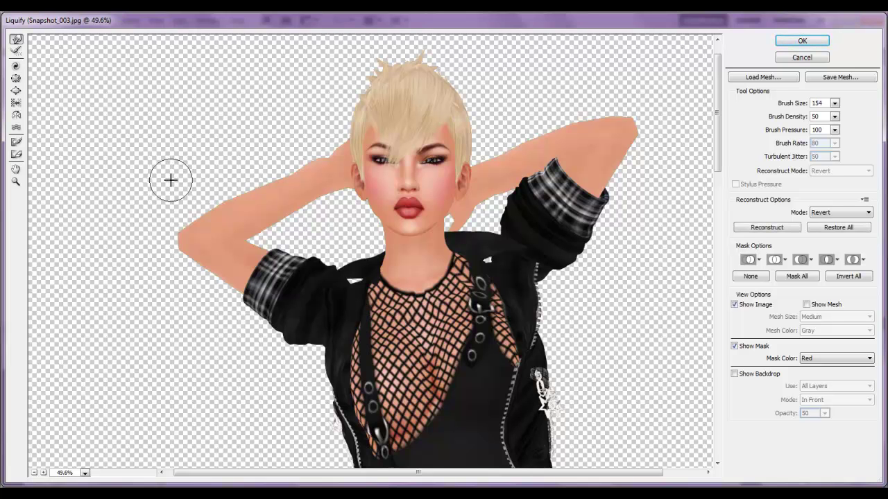
scroll(162, 202, down, 3)
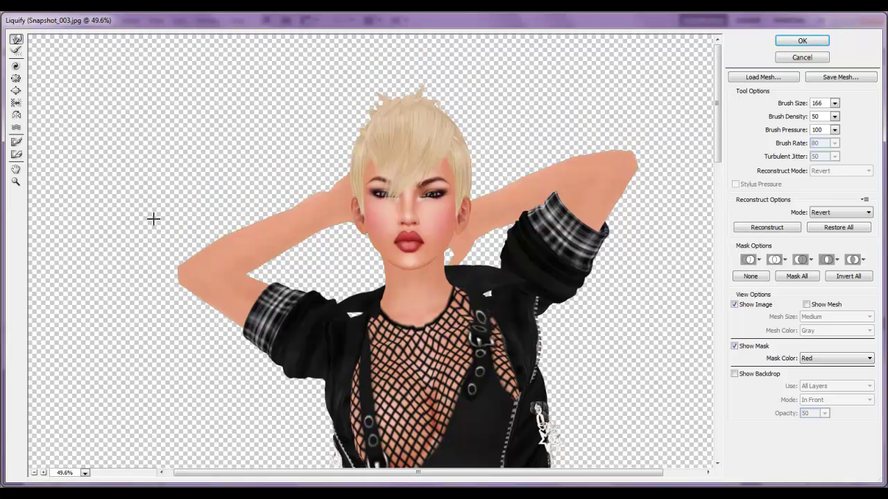
scroll(168, 242, up, 2)
alt+scroll(166, 238, up, 1)
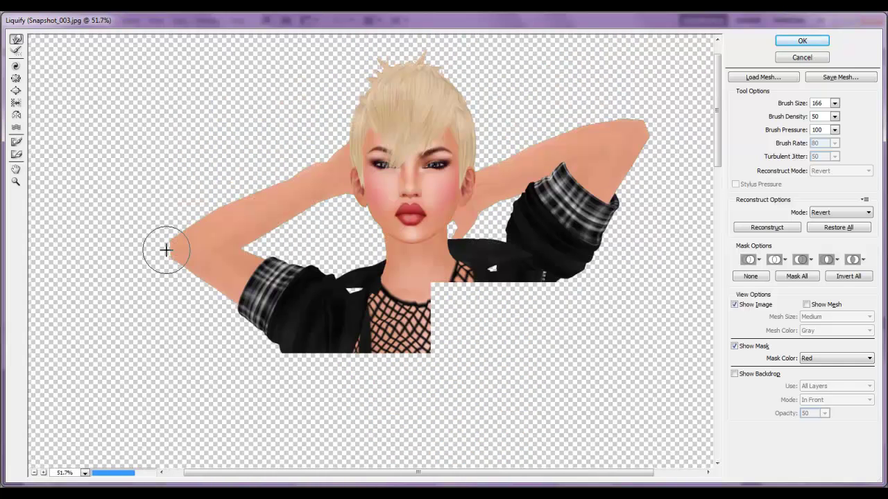
key(bracketright)
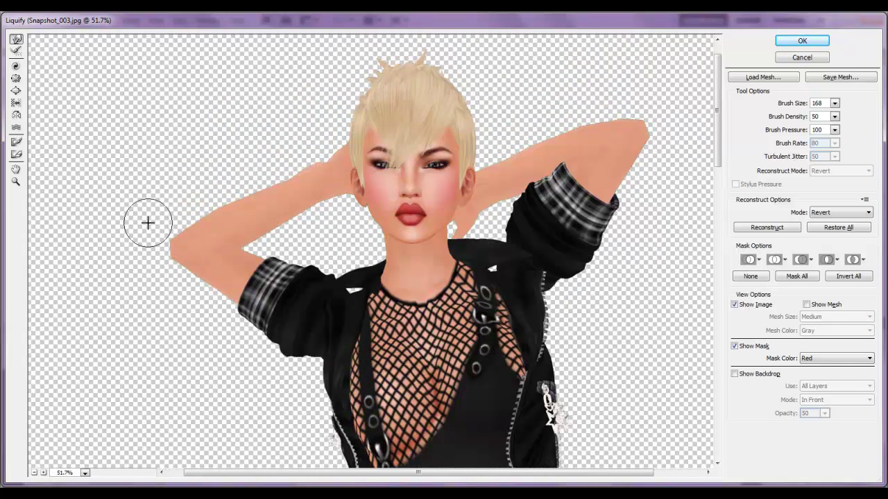
key(bracketright)
key(bracketright)
key(bracketright)
key(bracketright)
key(bracketright)
key(bracketright)
key(bracketright)
key(bracketright)
key(bracketright)
key(bracketright)
key(bracketright)
key(bracketright)
key(bracketright)
key(bracketright)
key(bracketright)
key(bracketright)
key(bracketright)
key(bracketright)
key(bracketright)
key(bracketright)
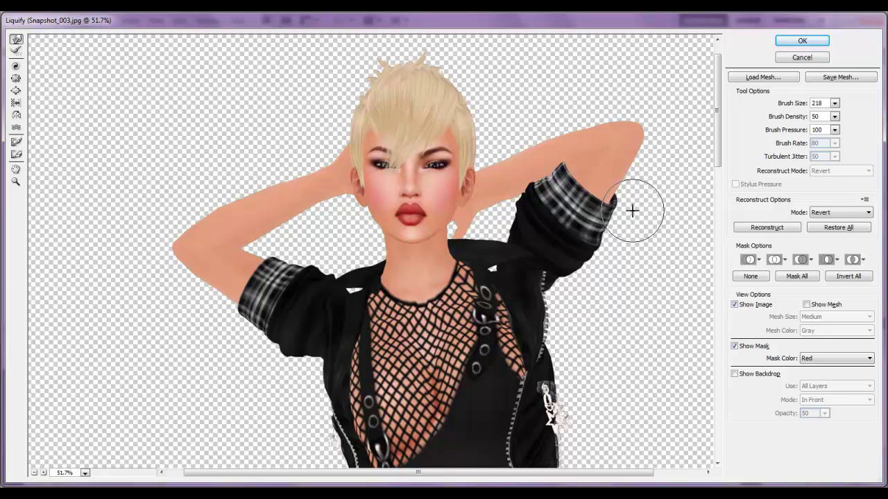
Step: Push in the waist beside the hanging buckle and smooth the waist and hip contours on both sides of the body
scroll(576, 340, down, 10)
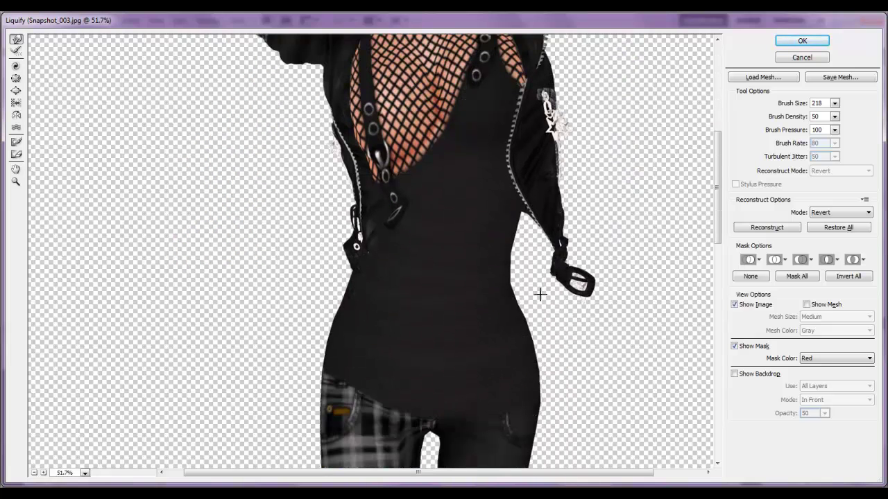
drag(529, 294, 525, 299)
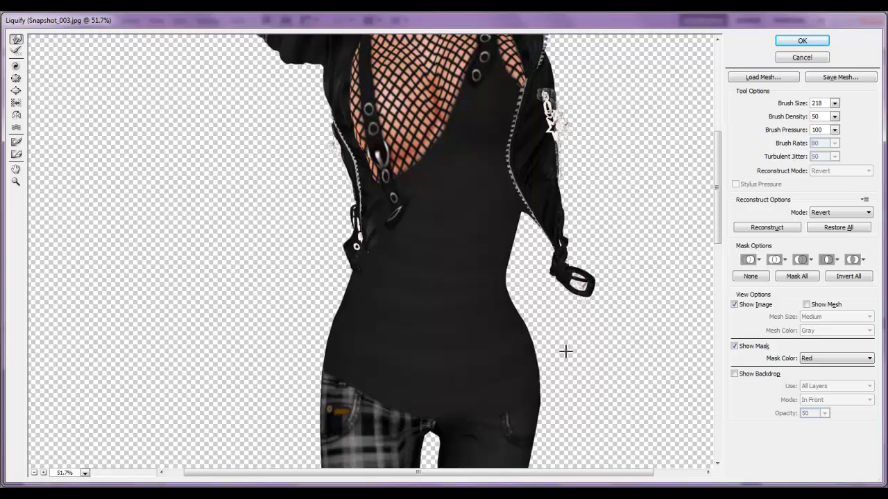
drag(566, 375, 563, 375)
drag(520, 276, 511, 252)
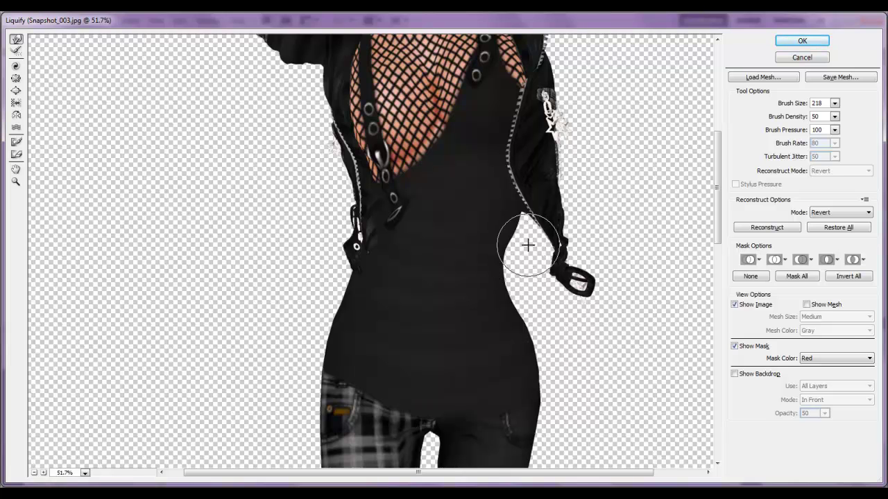
drag(325, 277, 296, 323)
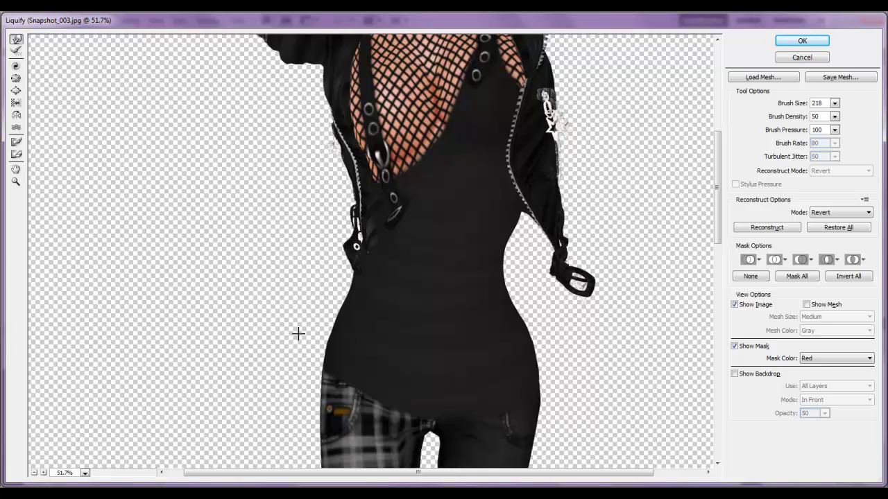
Step: Widen and round the gap at the top of the inner thighs, and reshape the inner knee contours of both legs
scroll(456, 321, down, 5)
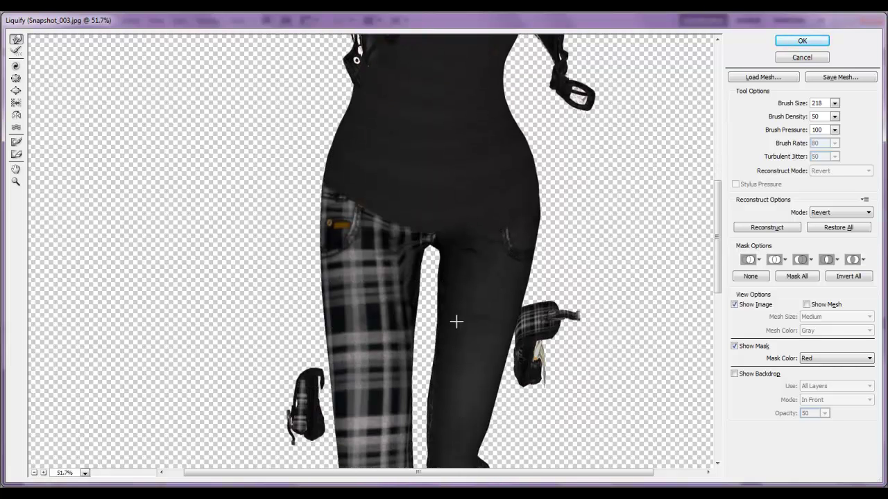
mouse_move(424, 259)
mouse_down()
mouse_move(432, 259)
mouse_move(430, 298)
mouse_up()
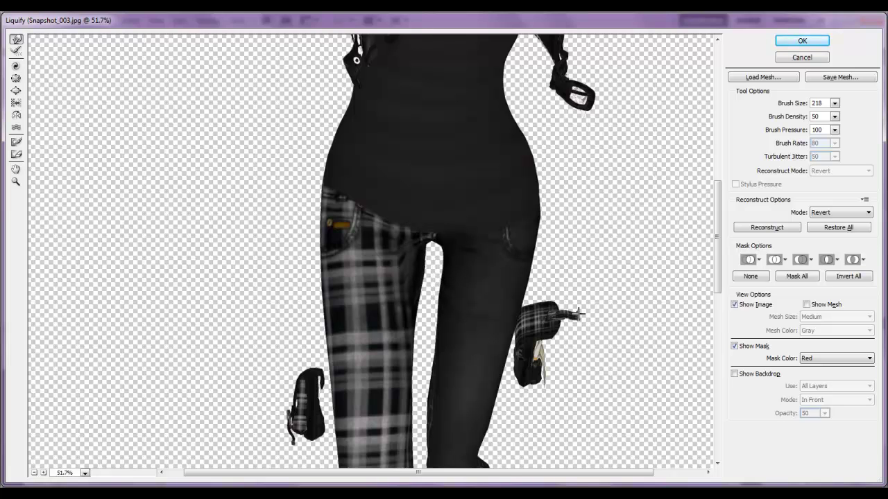
scroll(578, 316, down, 4)
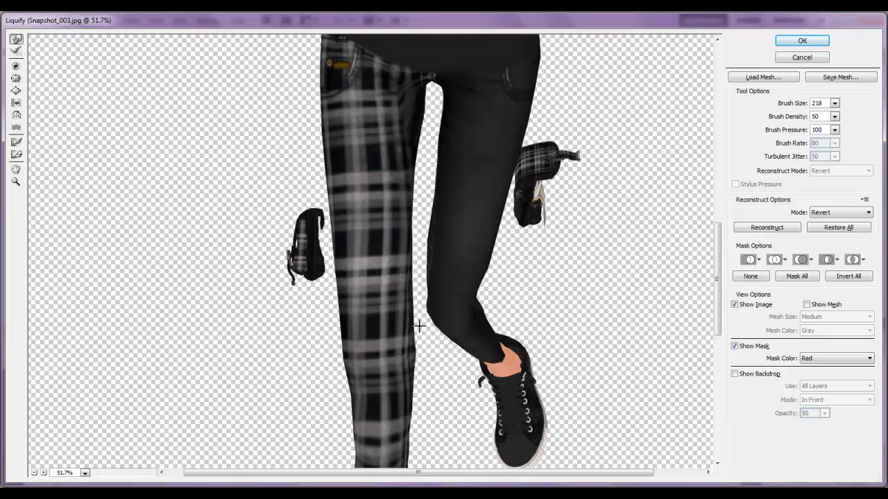
mouse_move(413, 305)
mouse_down()
mouse_move(444, 291)
mouse_move(458, 265)
mouse_move(454, 251)
mouse_move(435, 263)
mouse_move(445, 263)
mouse_move(424, 250)
mouse_move(452, 276)
mouse_move(510, 296)
mouse_move(480, 286)
mouse_up()
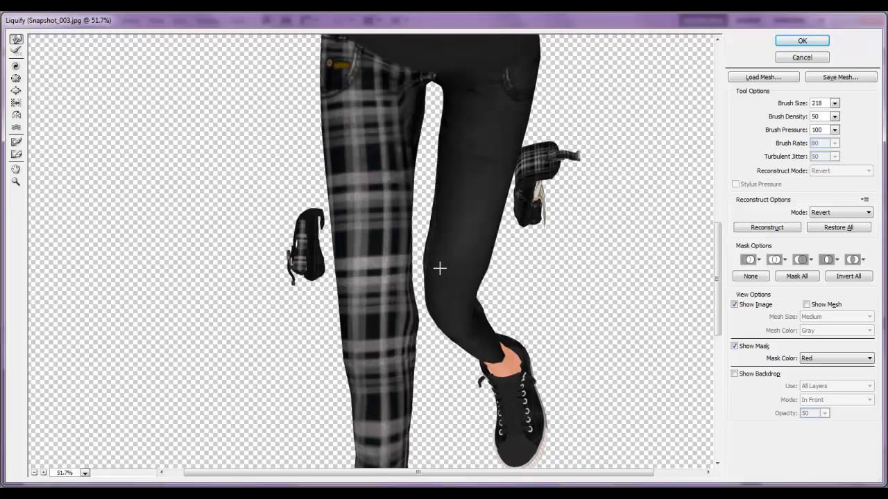
Step: Warp the ankle opening of the raised shoe and push the bulging inner knee of the plaid trouser leg back in
scroll(511, 301, down, 3)
mouse_move(510, 316)
mouse_down()
mouse_move(505, 310)
mouse_move(515, 316)
mouse_up()
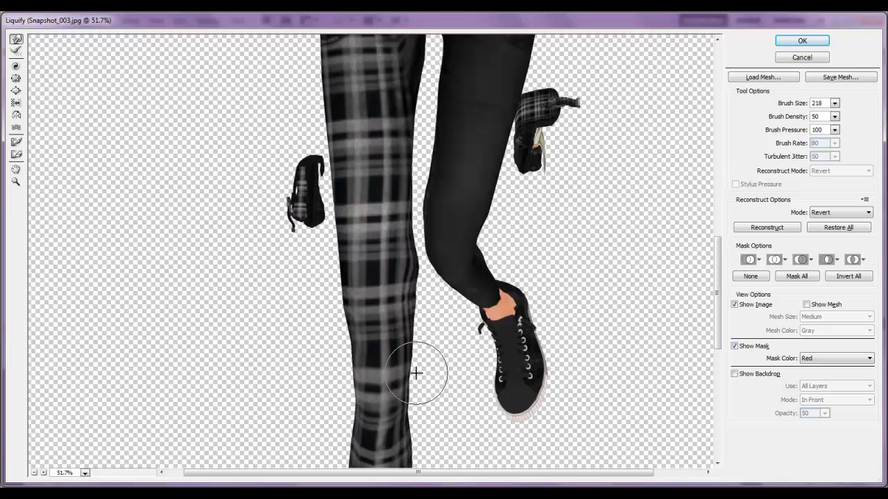
scroll(416, 373, down, 4)
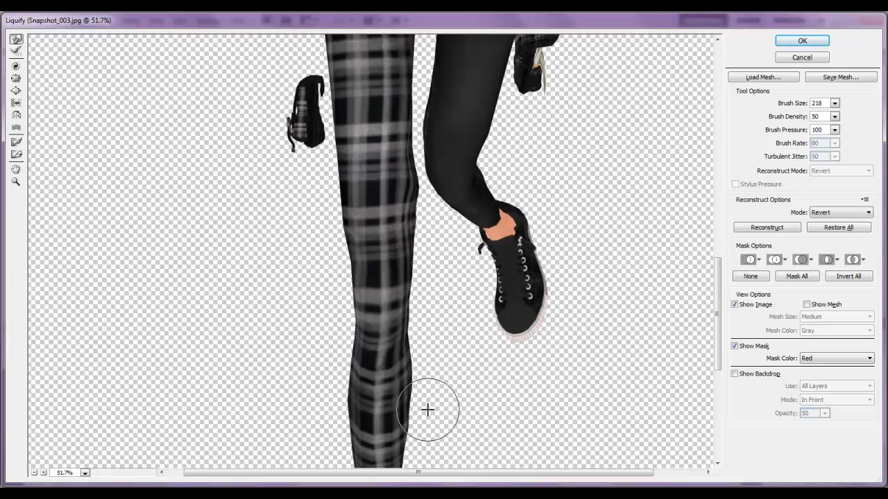
scroll(425, 310, up, 4)
drag(431, 280, 421, 269)
scroll(361, 341, up, 10)
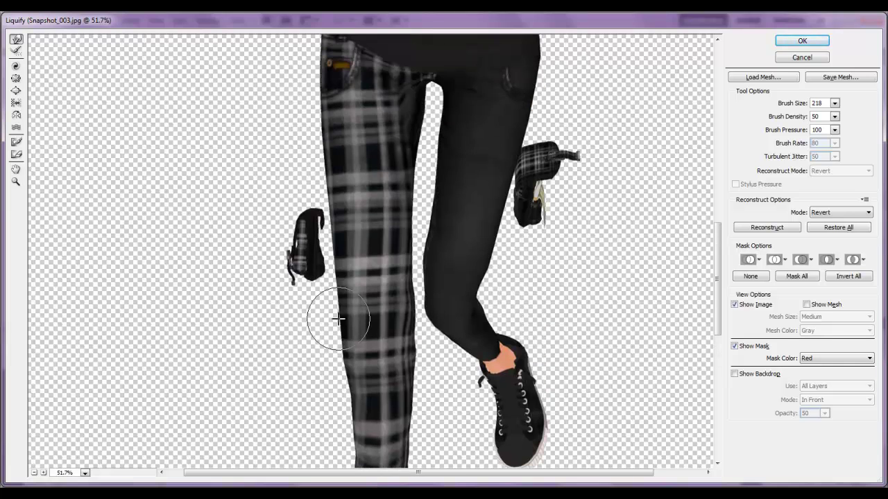
Step: Check both trouser legs and warp the outer contour of the plaid leg just below the knee to smooth it
scroll(354, 319, up, 5)
scroll(351, 309, down, 20)
scroll(386, 345, down, 10)
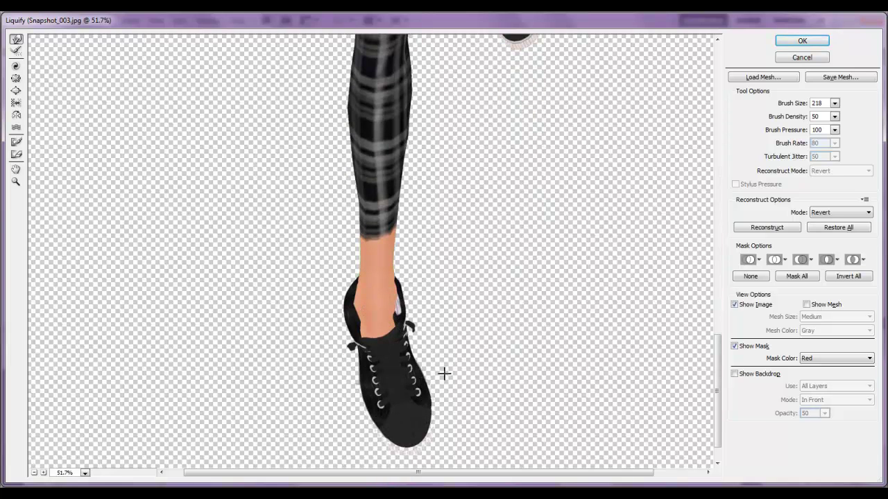
scroll(412, 417, up, 20)
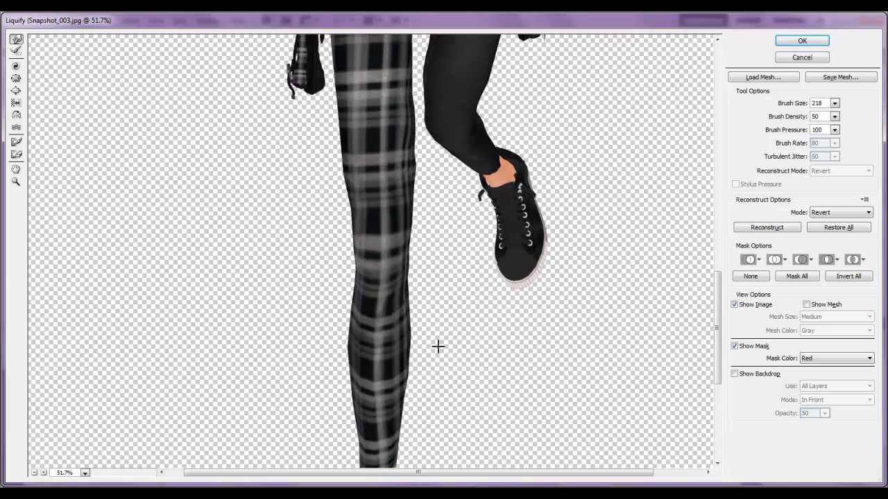
scroll(437, 336, down, 5)
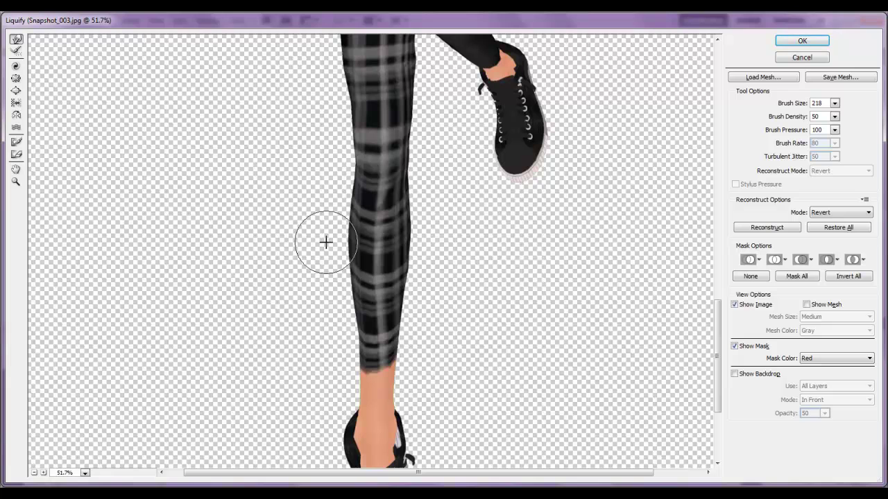
scroll(350, 199, up, 10)
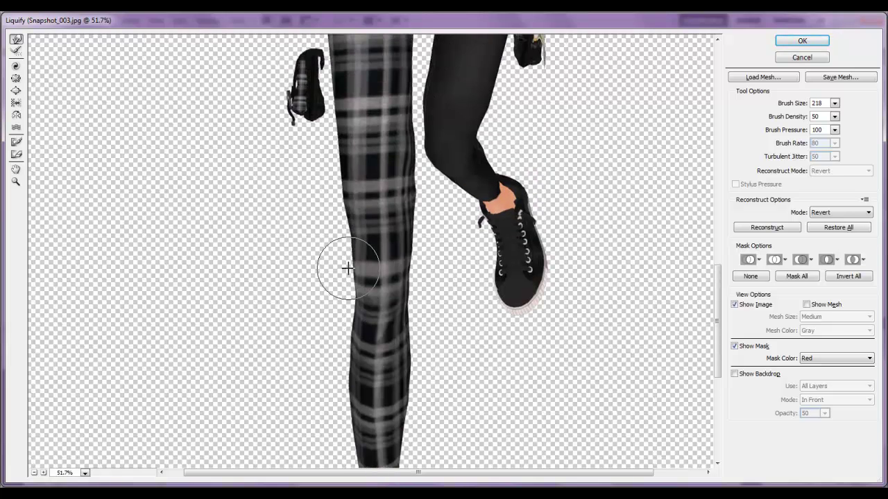
mouse_move(354, 324)
mouse_down()
mouse_move(367, 312)
mouse_move(365, 321)
mouse_move(350, 319)
mouse_up()
Step: Reduce the Forward Warp brush to size 56 and subtly reshape the area between the nose and upper lip
scroll(358, 316, up, 20)
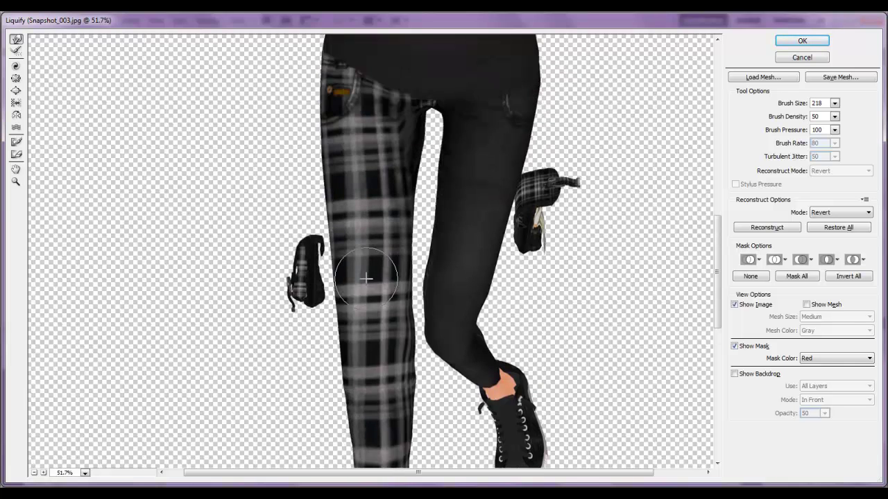
scroll(540, 305, up, 11)
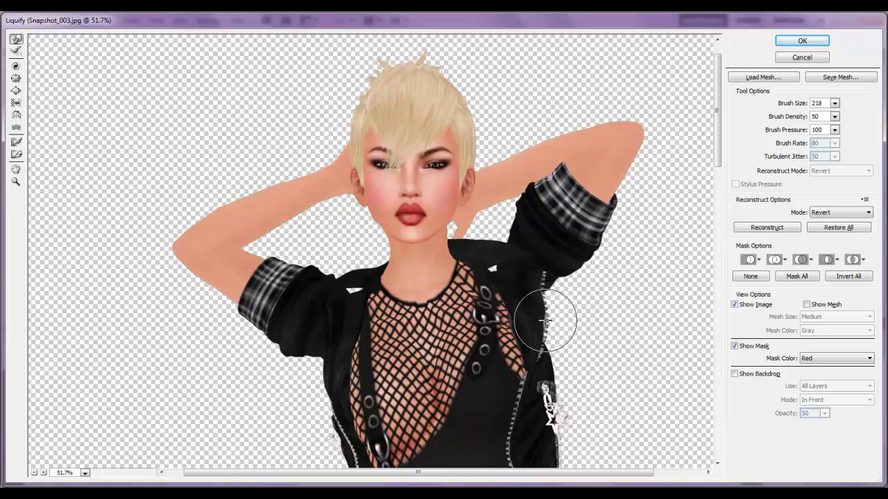
scroll(485, 241, up, 1)
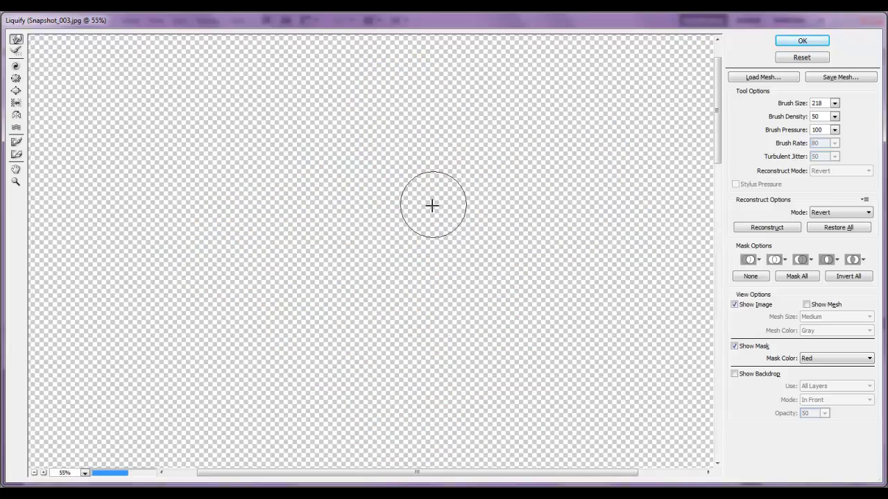
scroll(430, 209, up, 4)
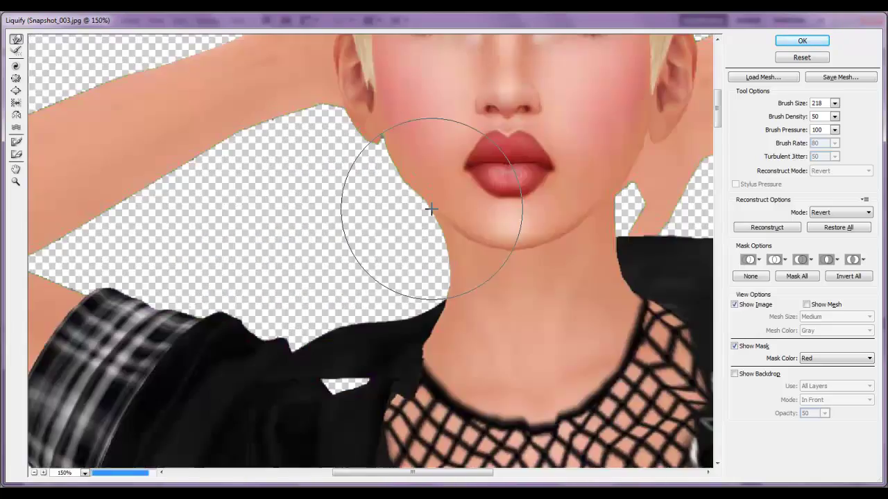
scroll(438, 208, up, 2)
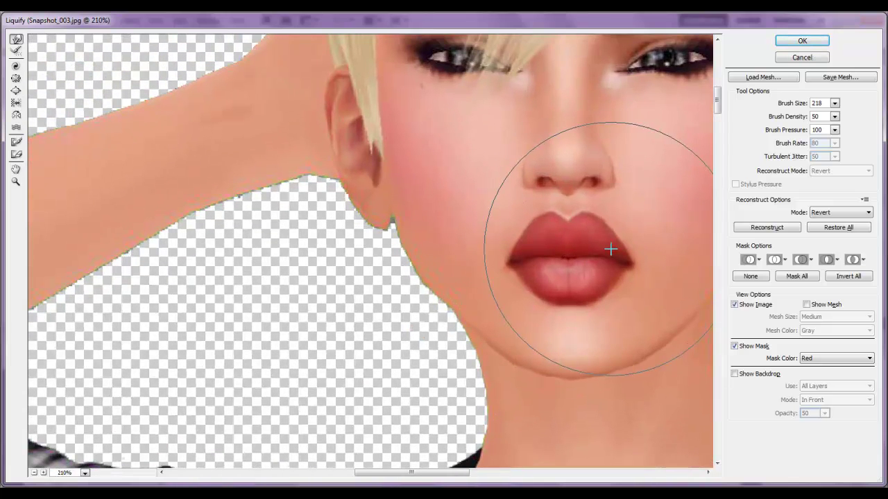
key(bracketleft)
key(bracketleft)
key(bracketleft)
key(bracketleft)
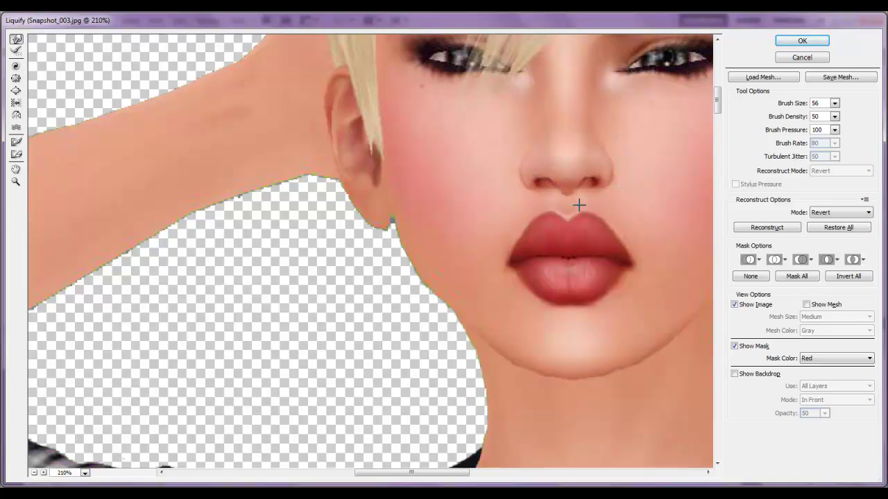
key(ctrl+space)
drag(568, 201, 590, 210)
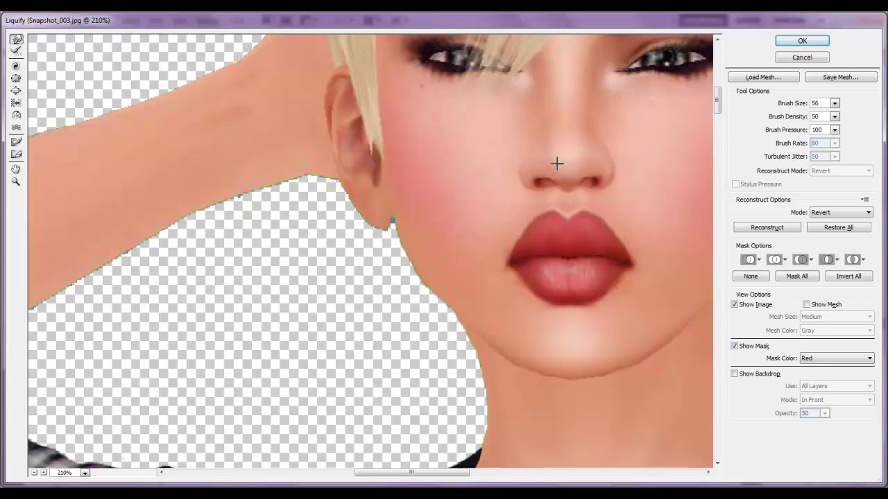
Step: Apply the Liquify changes, clear the current selection and select the entire canvas of the cutout
click(797, 42)
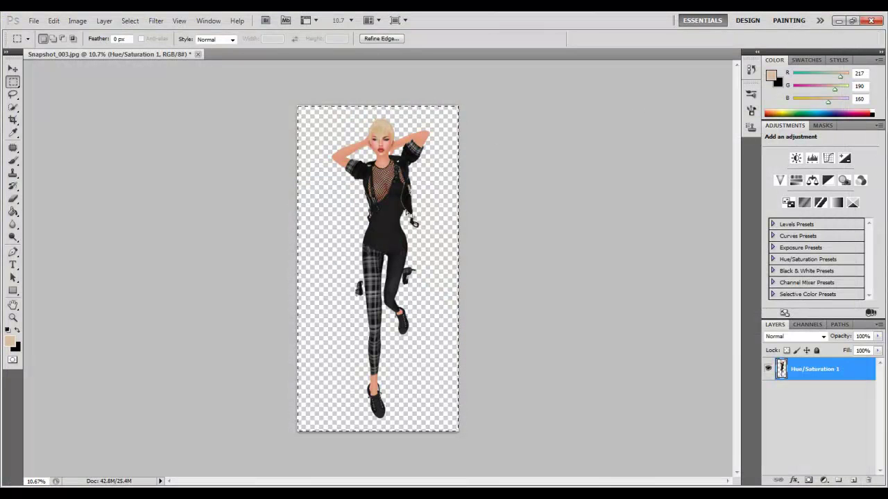
scroll(416, 179, up, 3)
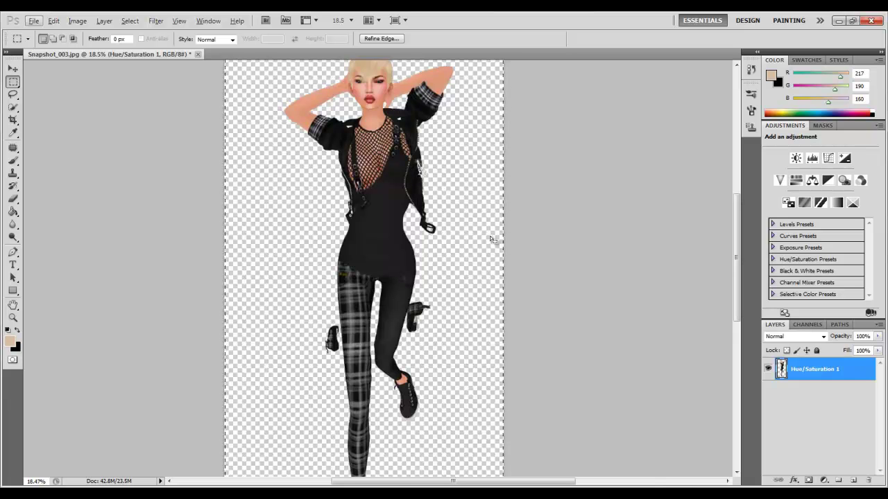
key(ctrl+d)
scroll(451, 209, down, 2)
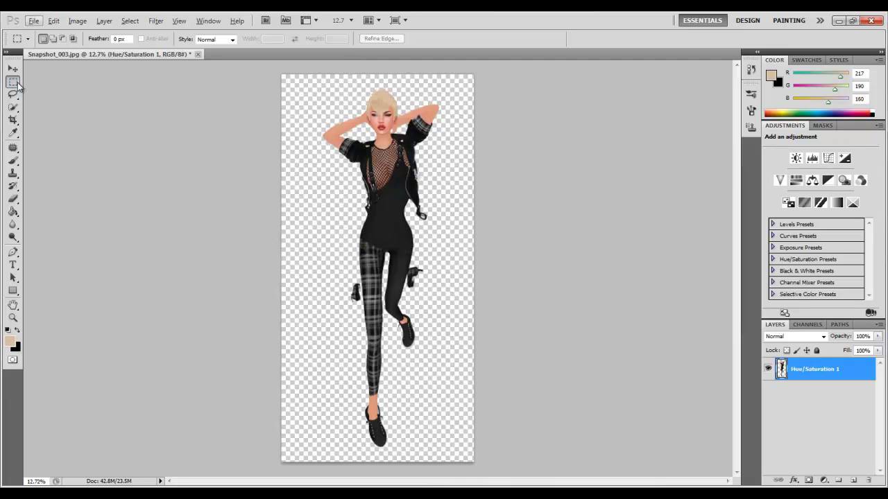
key(ctrl+a)
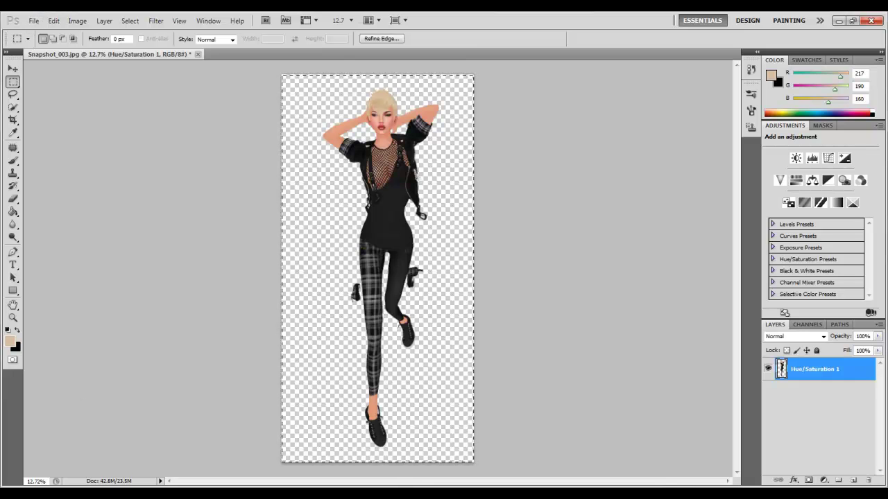
Step: Switch to the web browser, search Google for the deviantART member's username and open their deviantART profile
key(alt+Tab)
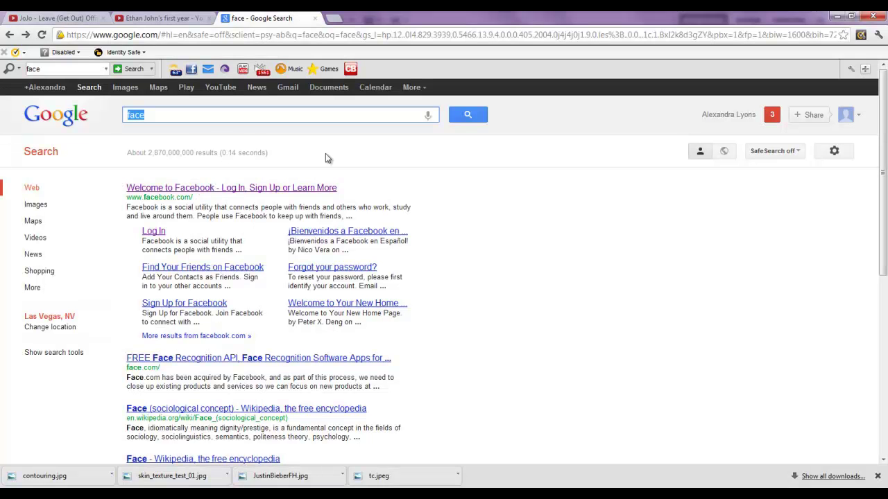
text(amisha84)
key(Return)
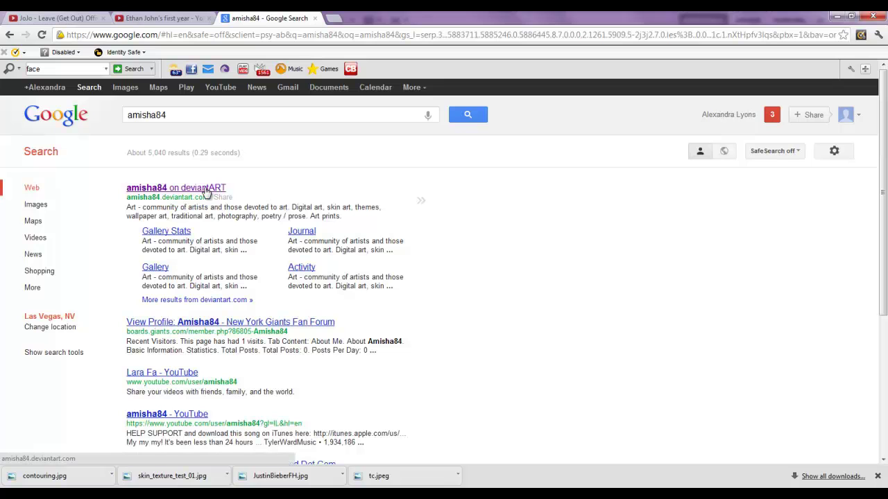
click(206, 187)
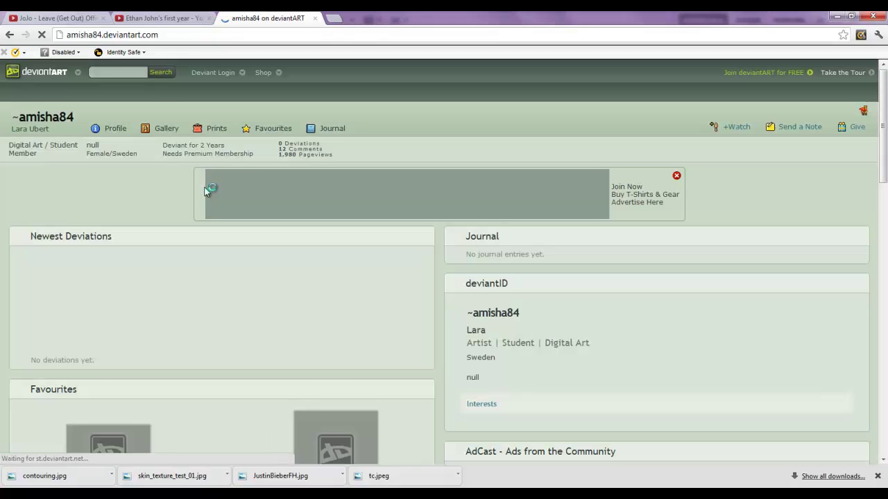
Step: Open the profile's favourites and view the artwork "The time has come" along with its resource links
click(312, 140)
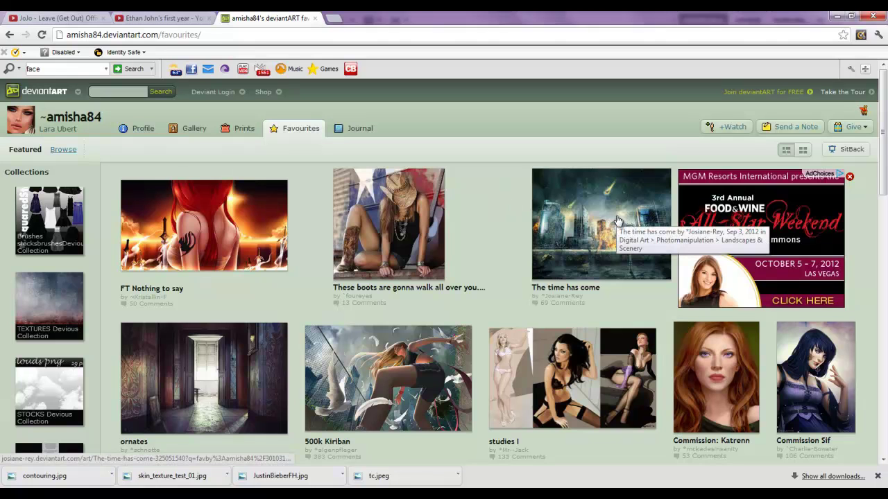
click(614, 243)
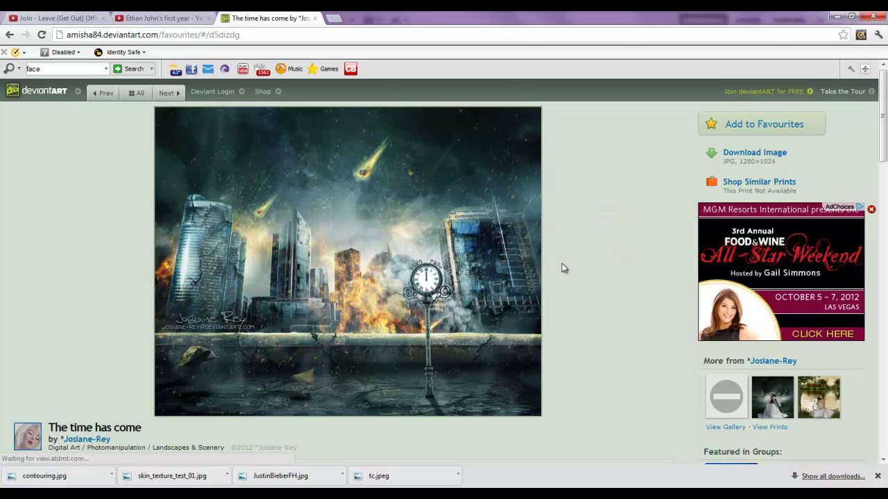
scroll(619, 259, down, 3)
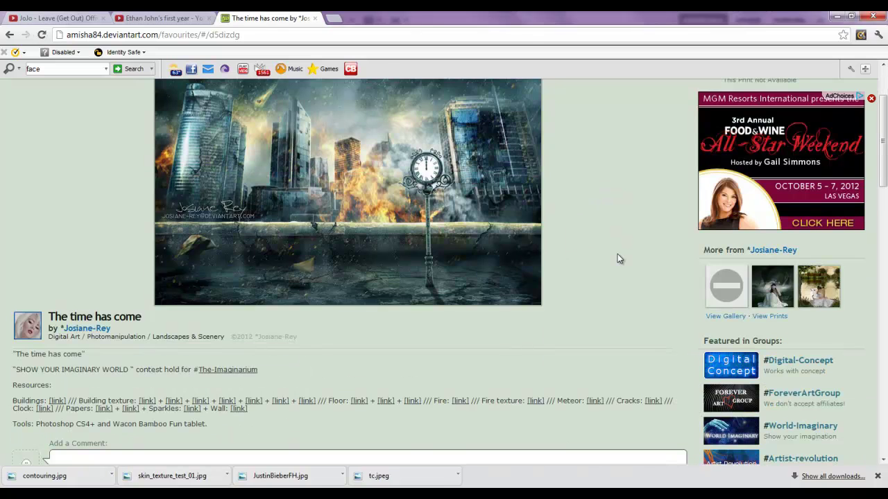